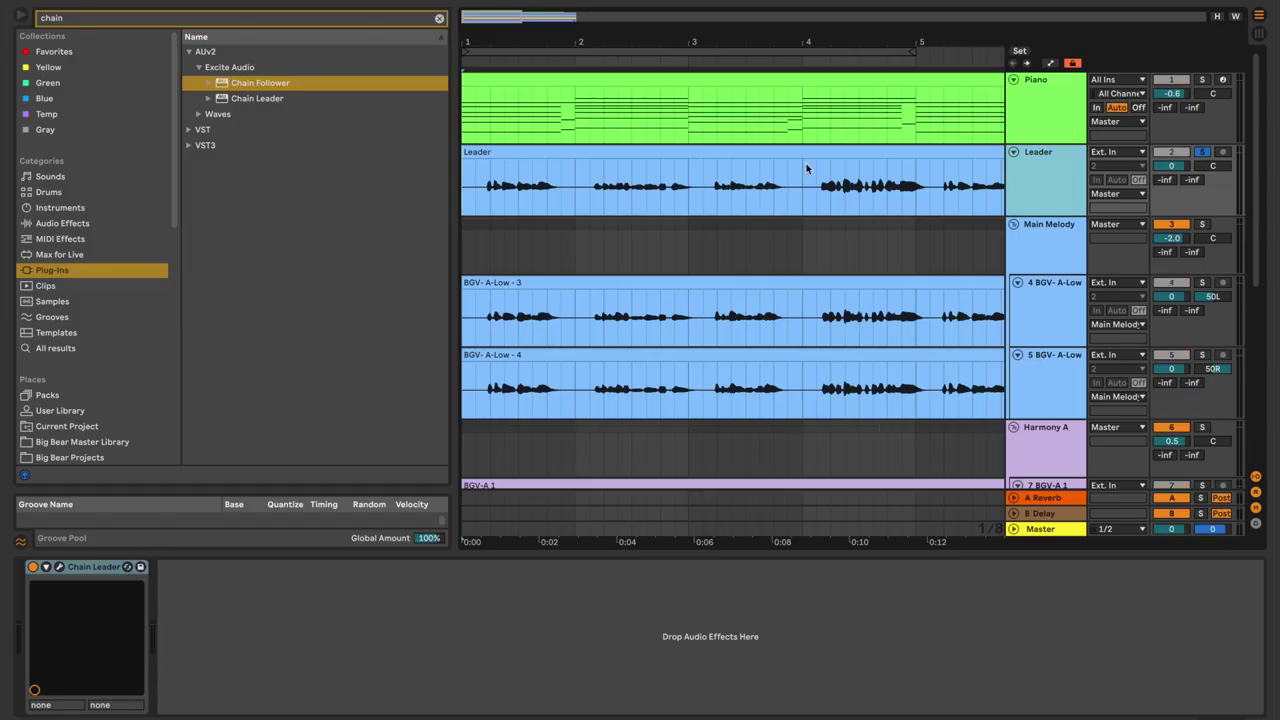
Start song playback with the Leader track's Chain Leader device showing in the device view
key("space")
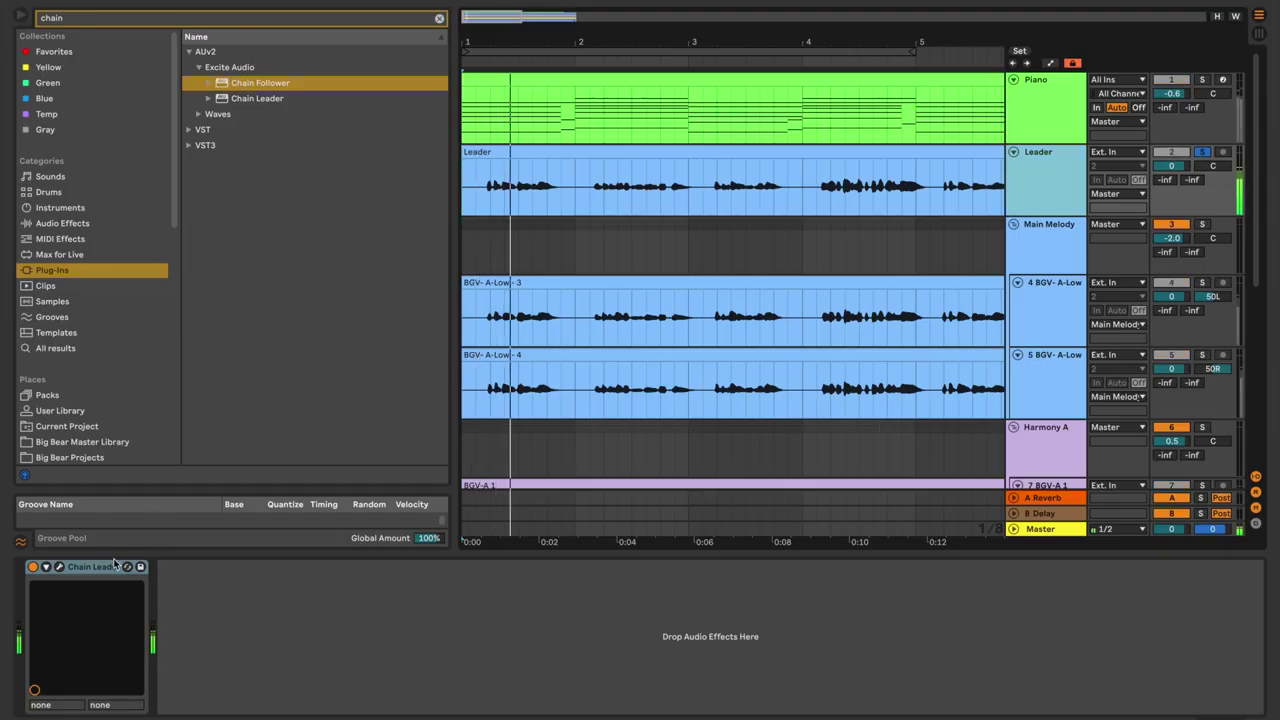
left_click(59, 567)
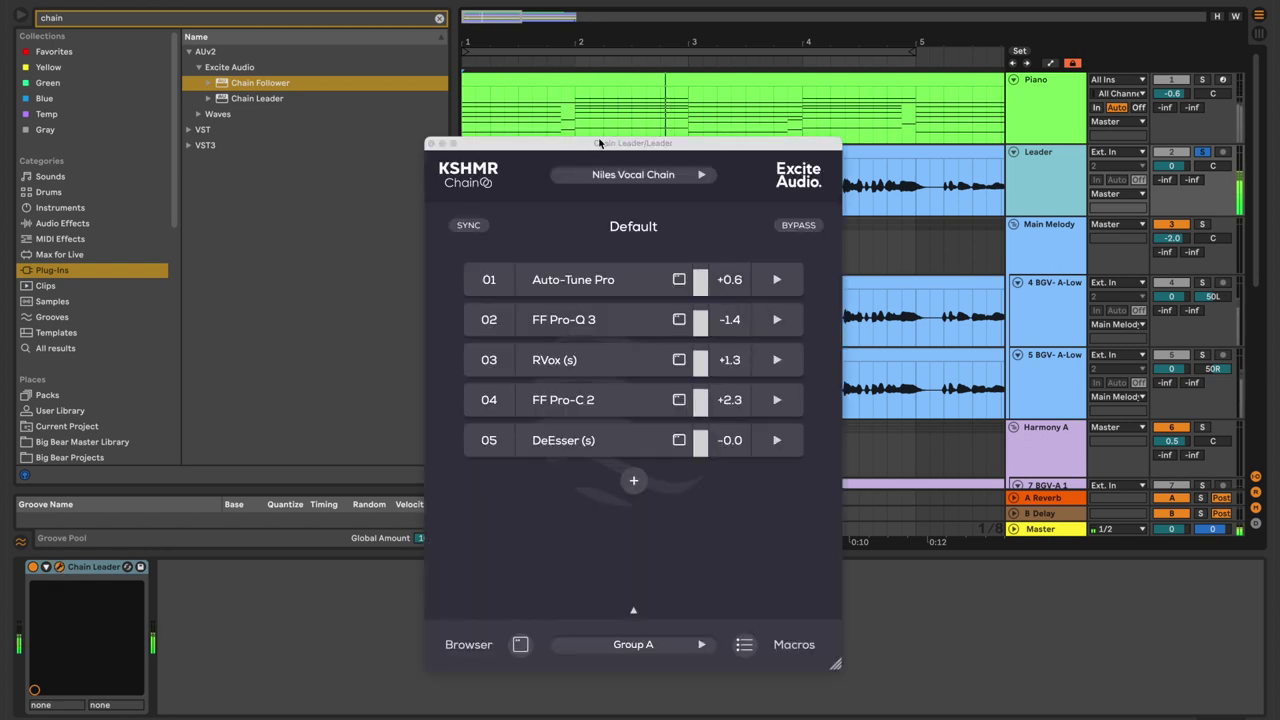
left_click_drag(599, 143, 439, 147)
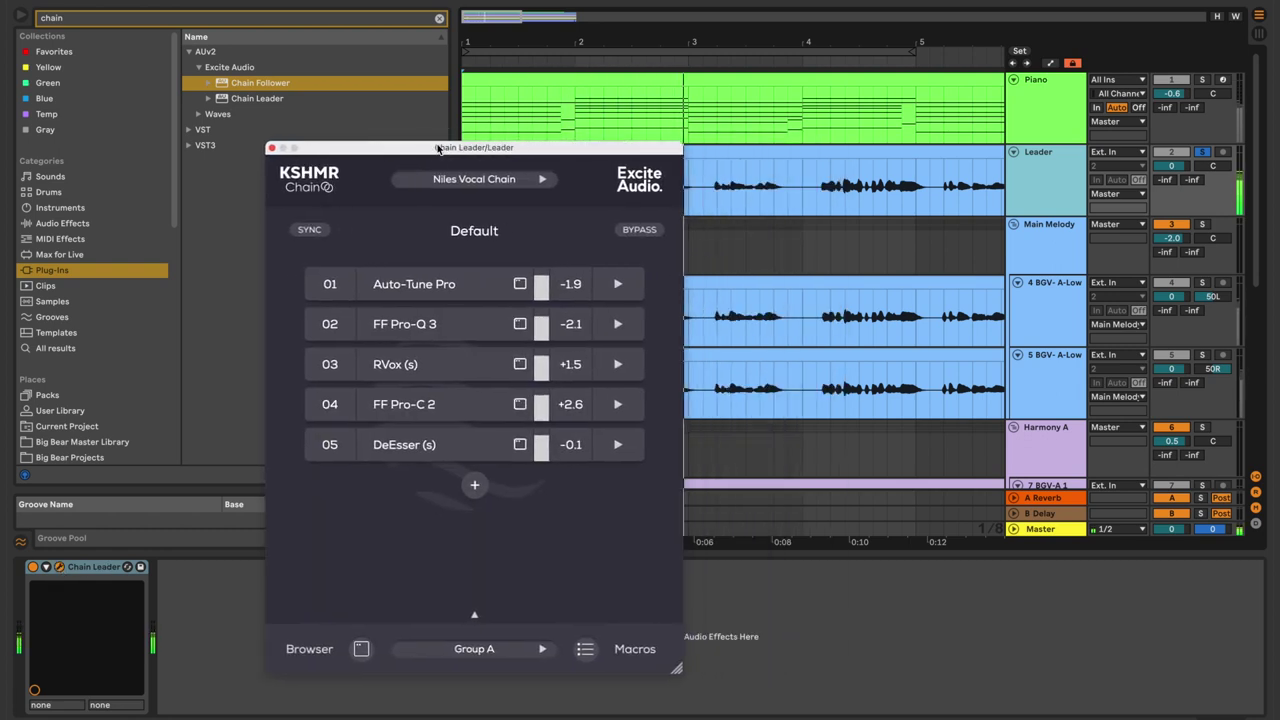
left_click(446, 290)
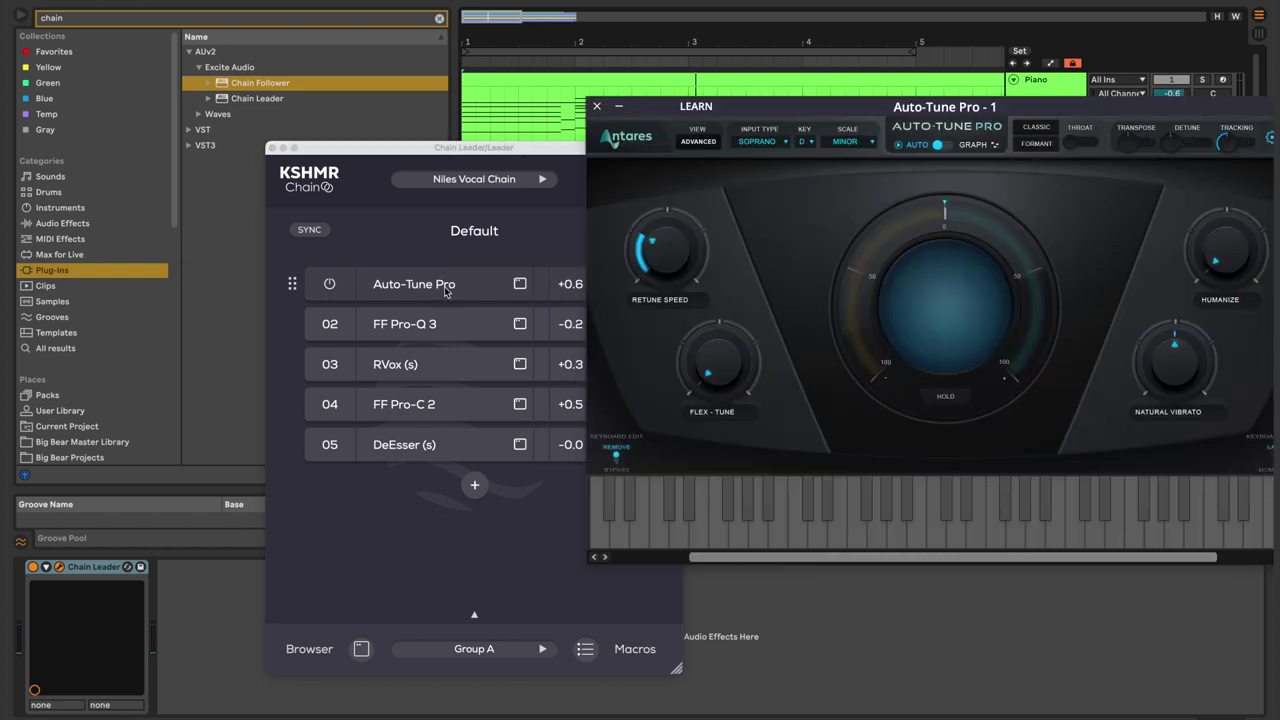
left_click(430, 323)
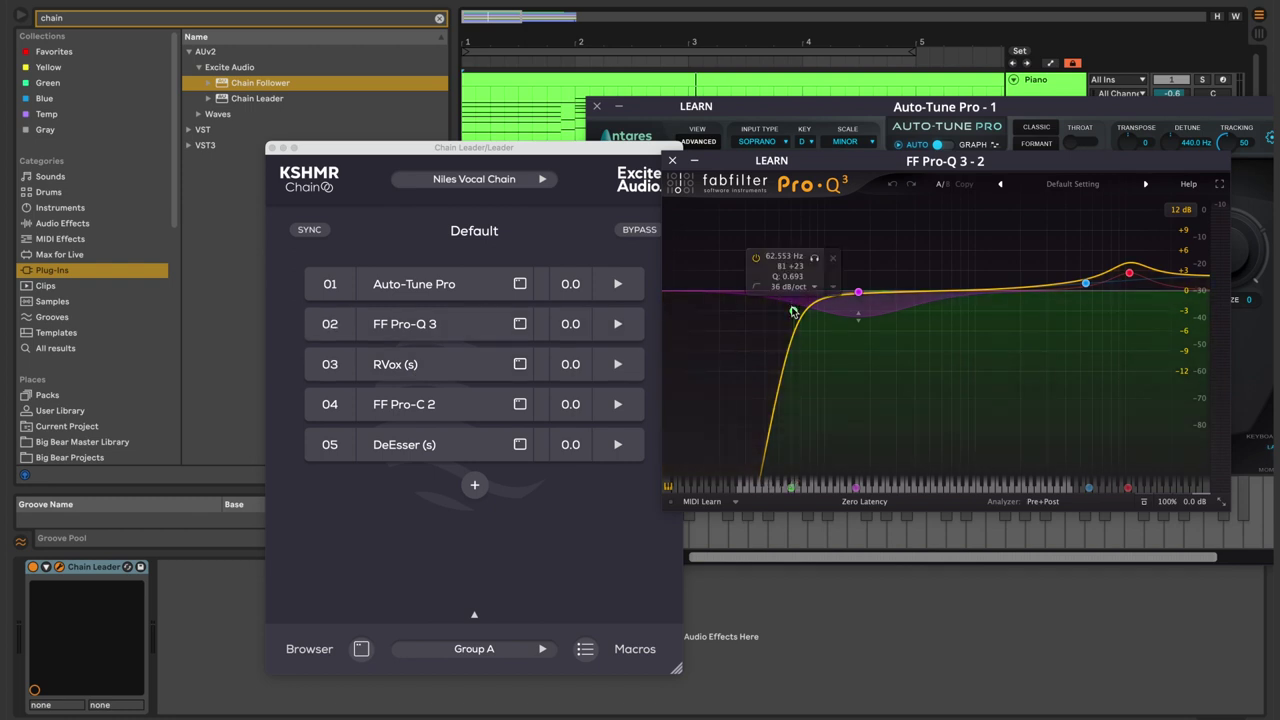
left_click(859, 294)
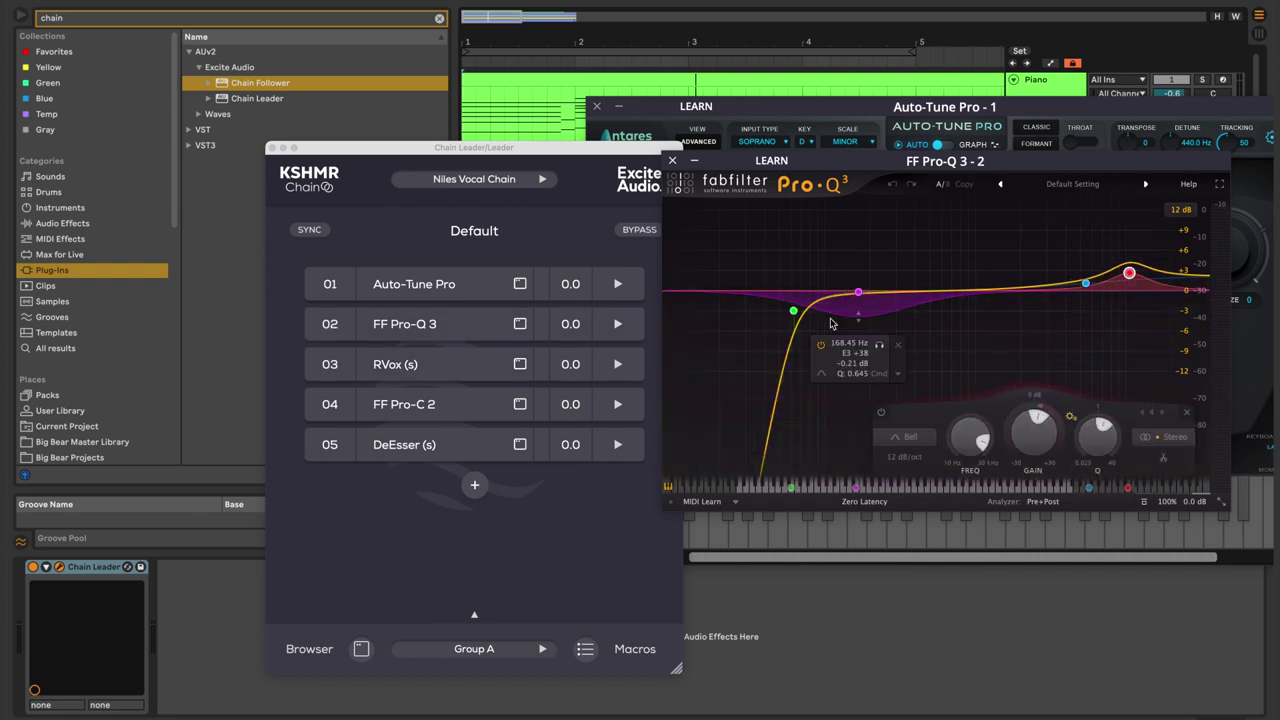
left_click(520, 364)
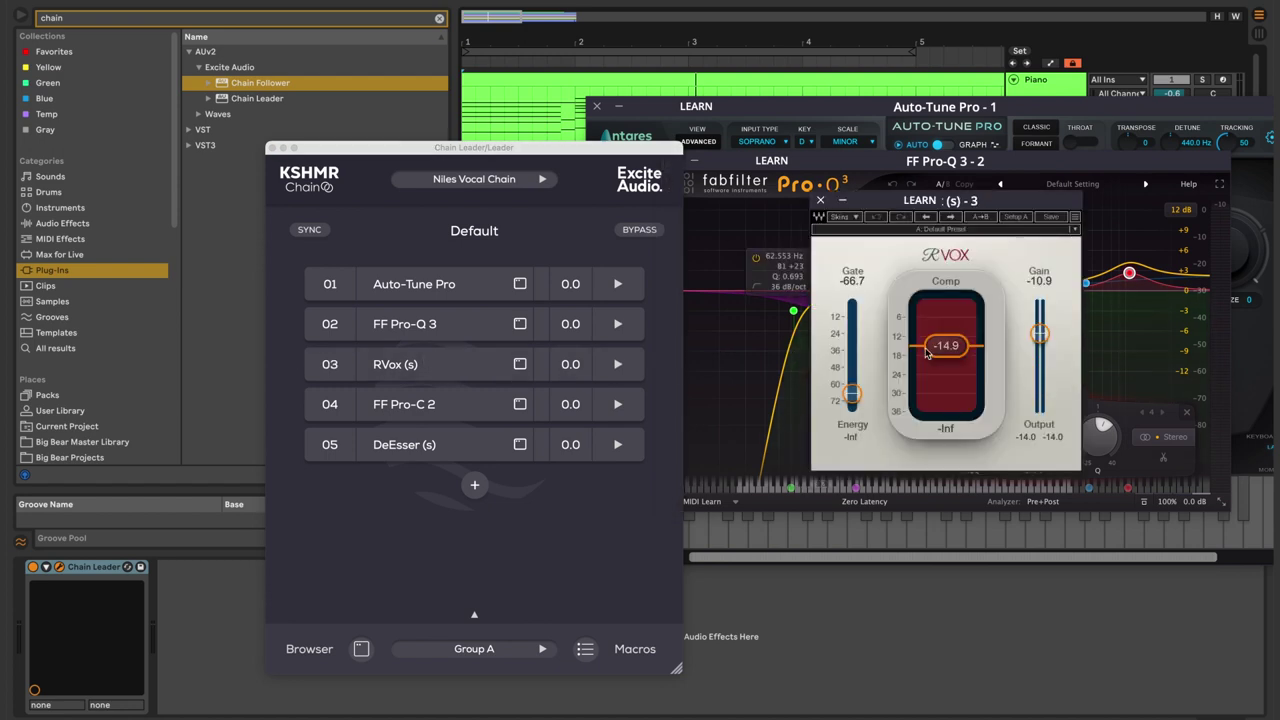
left_click(819, 204)
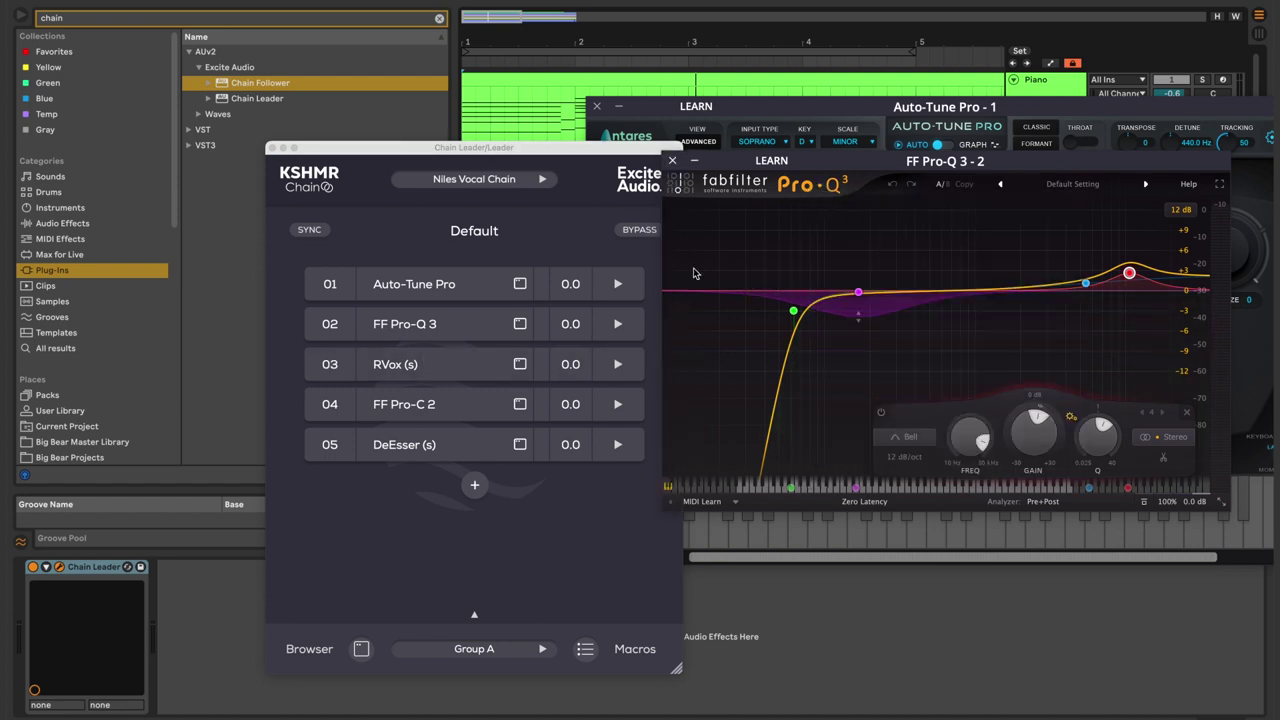
left_click(520, 403)
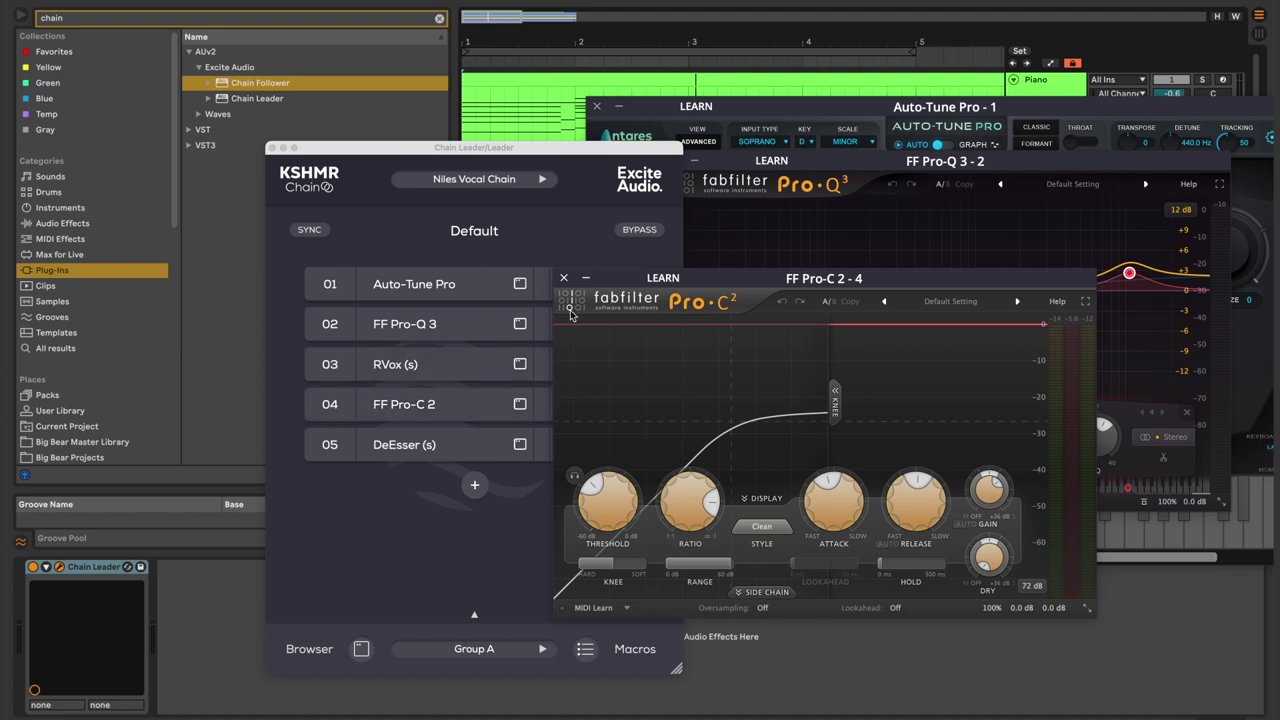
left_click(565, 279)
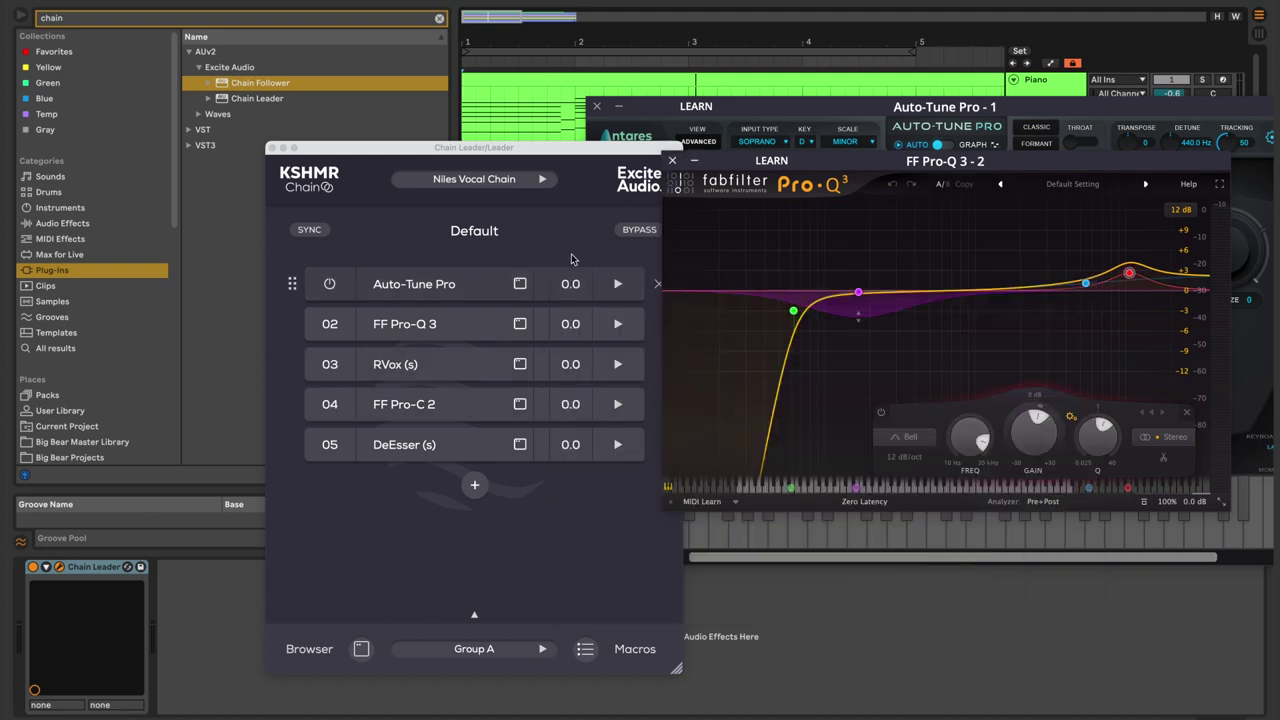
left_click(596, 106)
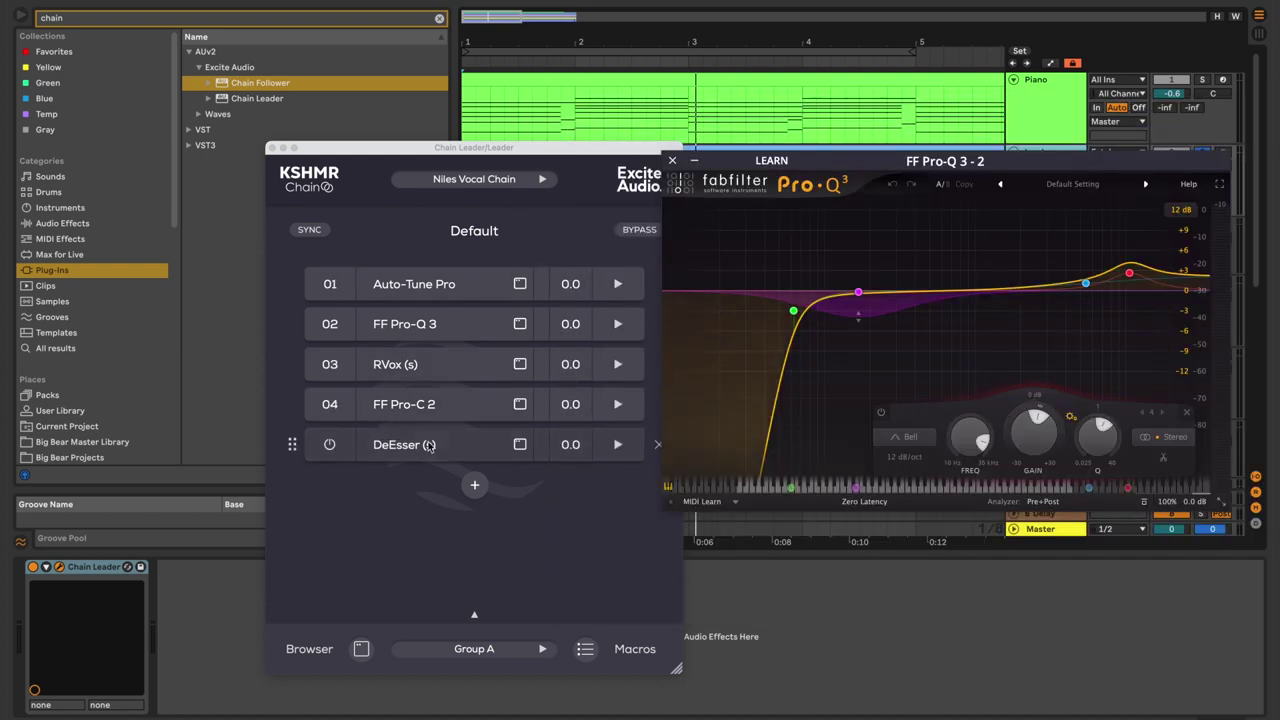
left_click(520, 444)
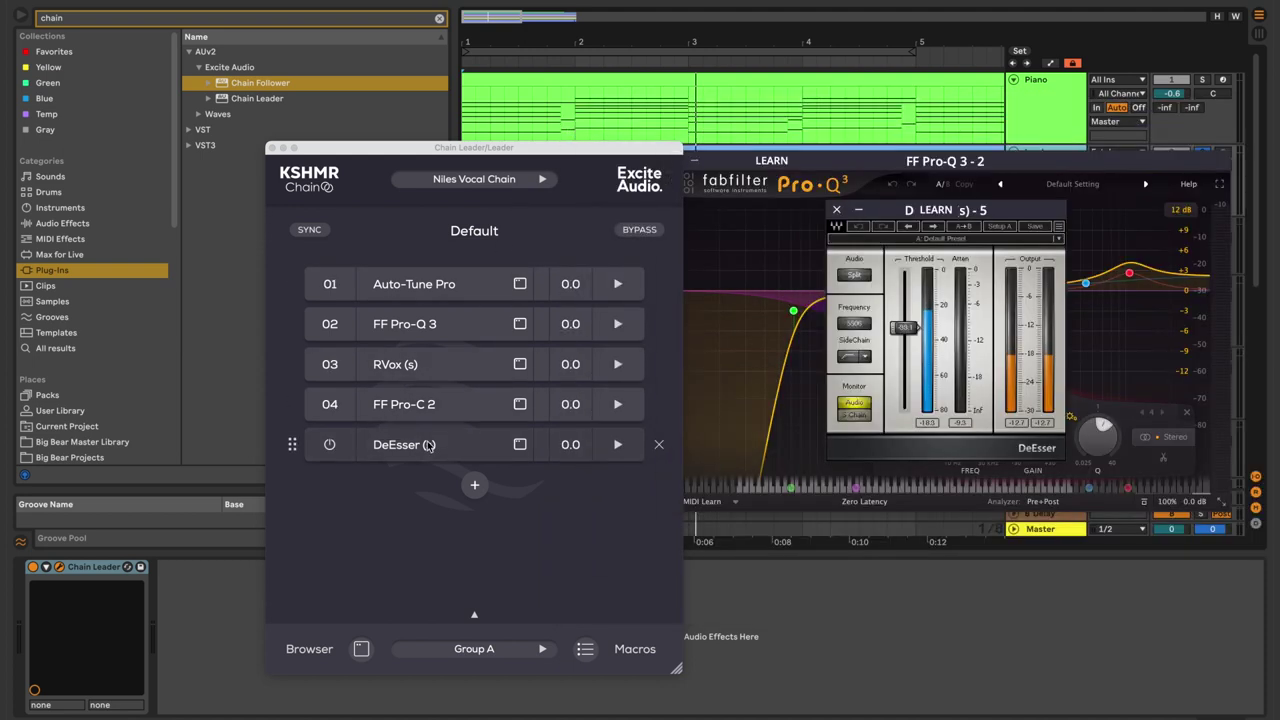
left_click(836, 211)
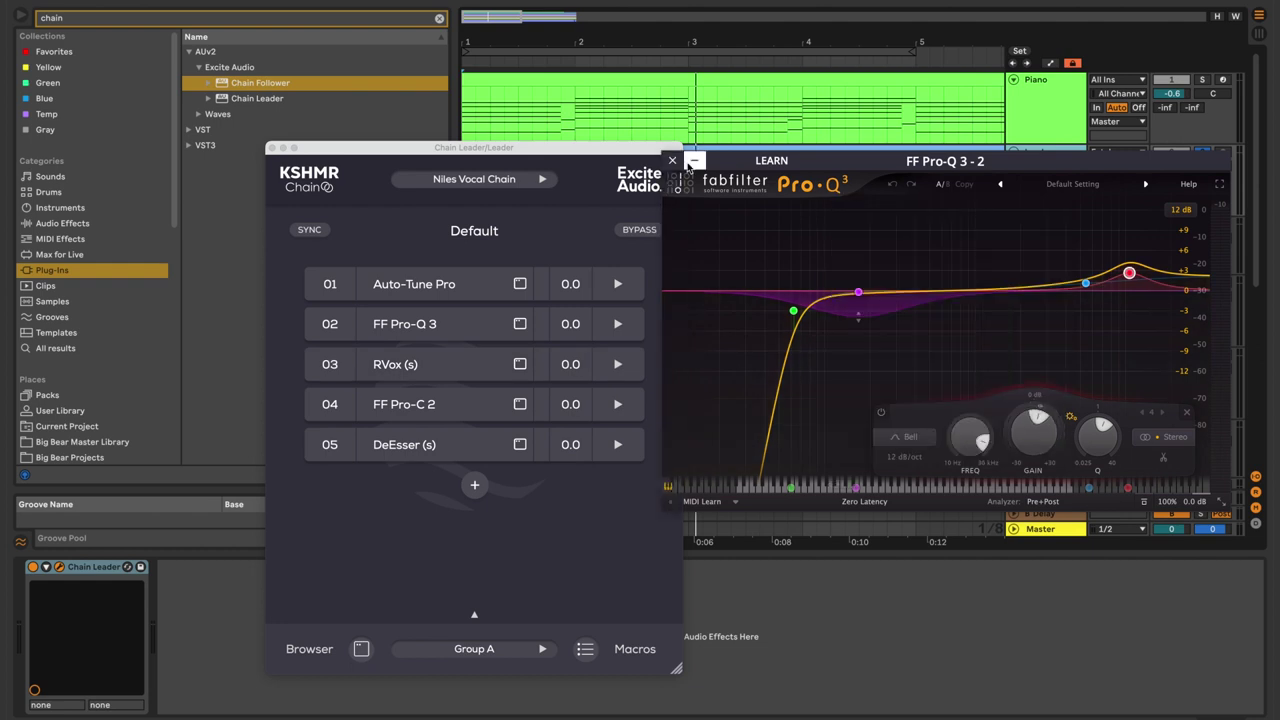
left_click(673, 160)
Close the Chain Leader window and inspect the devices on backing vocal tracks 4 through 10
left_click(271, 148)
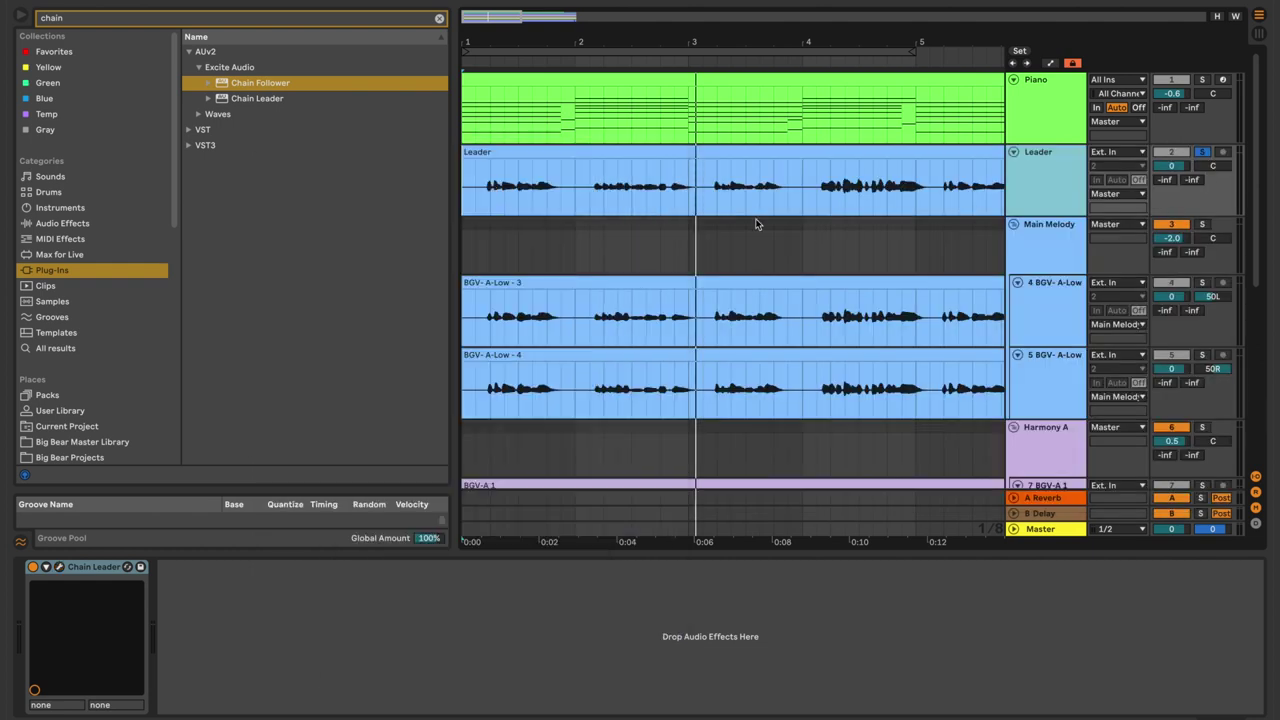
left_click(1054, 307)
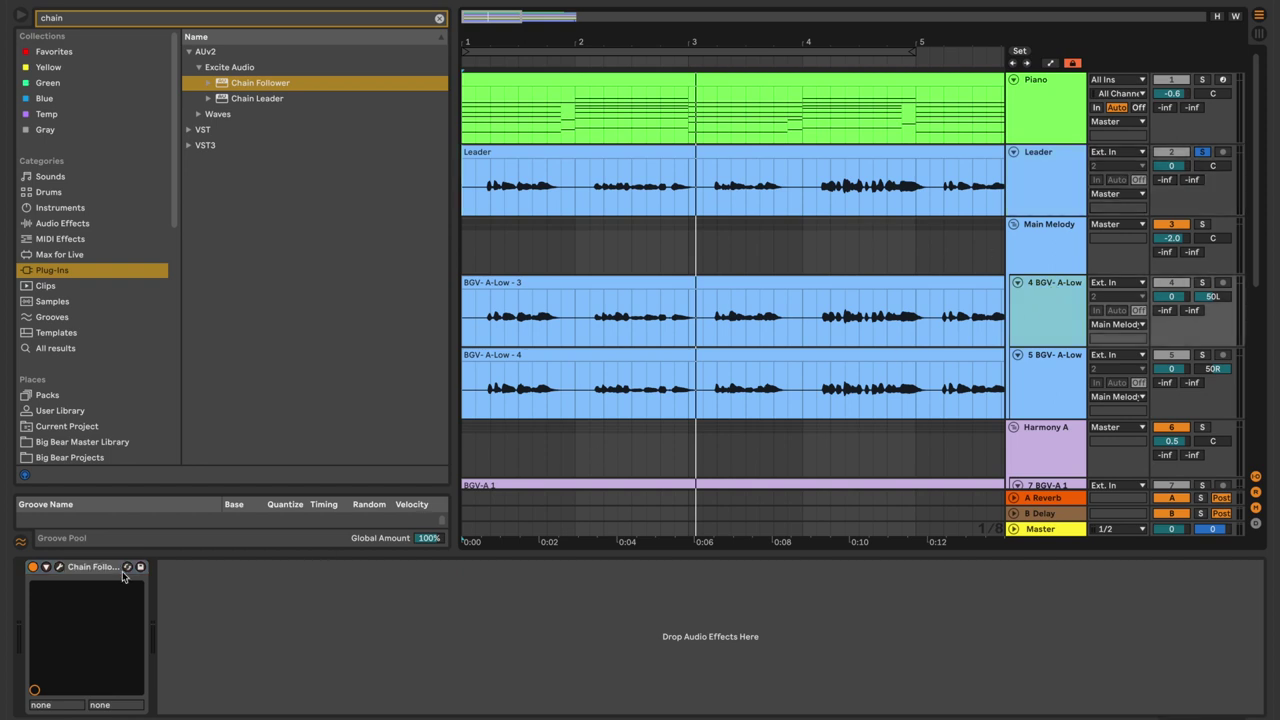
left_click(1049, 378)
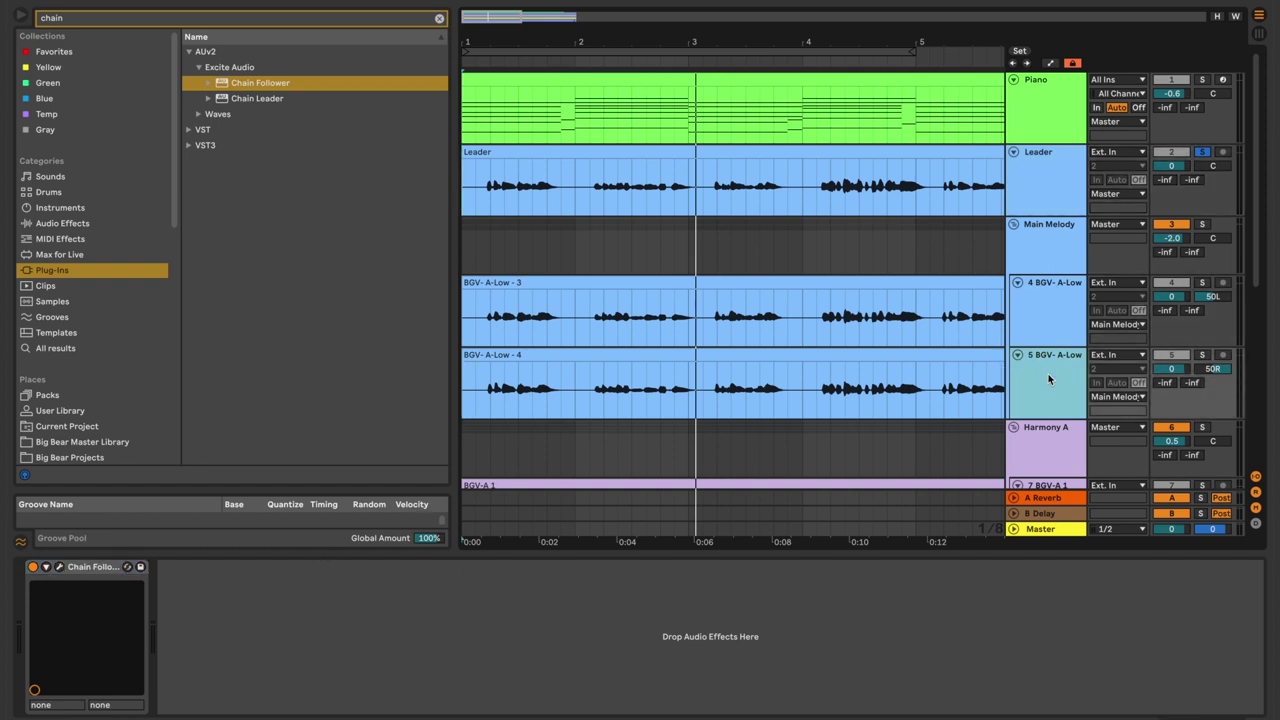
scroll(1050, 377, "down", 3)
left_click(1050, 377)
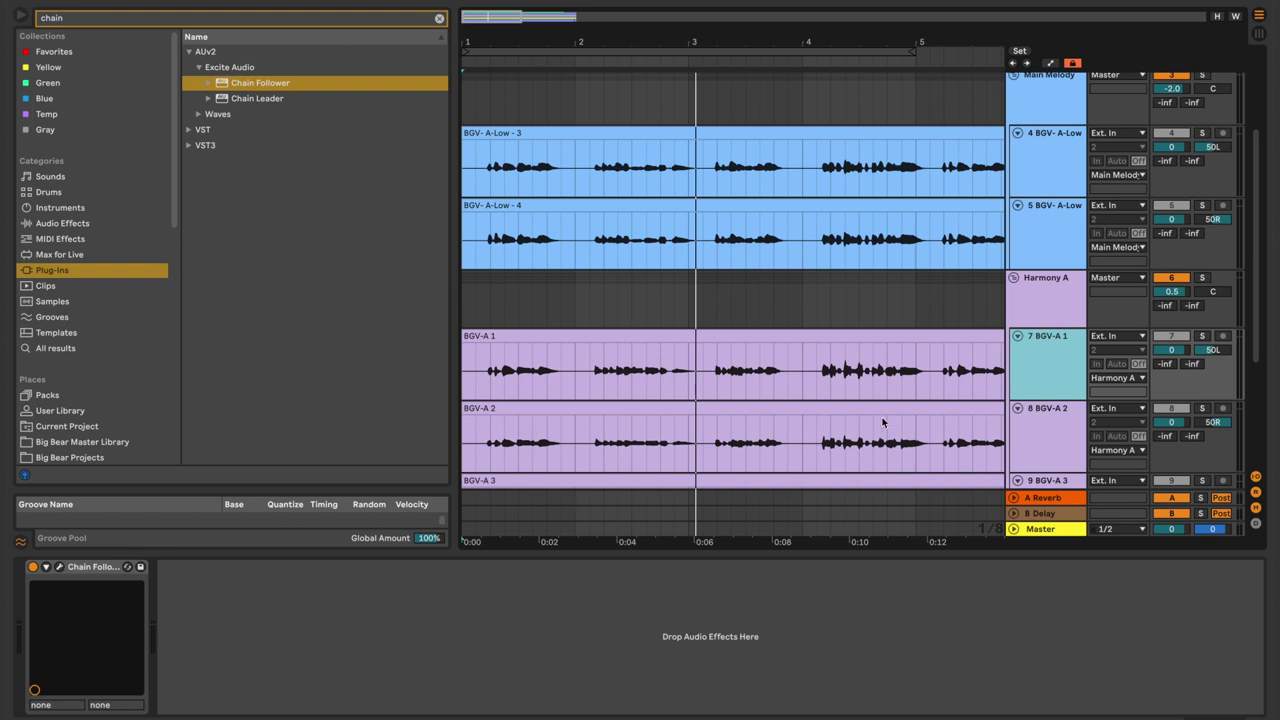
scroll(1020, 364, "down", 1)
left_click(1062, 405)
scroll(1062, 400, "down", 2)
left_click(1060, 383)
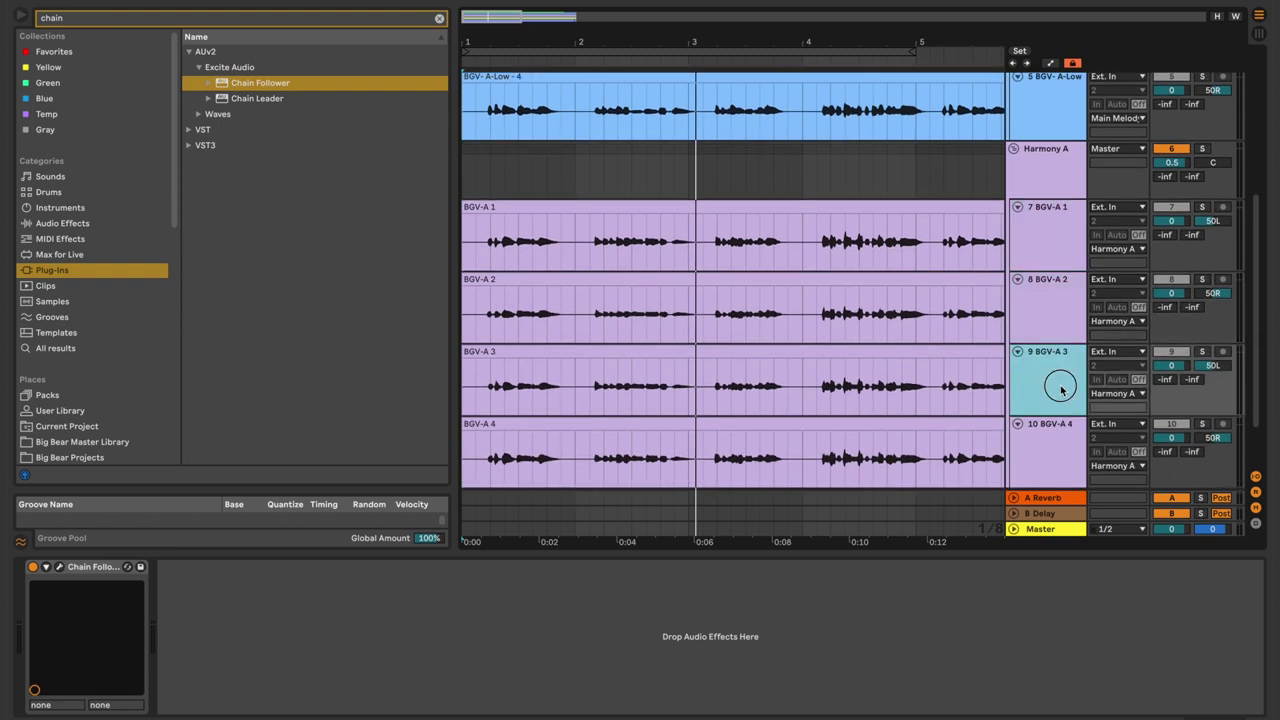
scroll(1062, 390, "down", 1)
left_click(1055, 378)
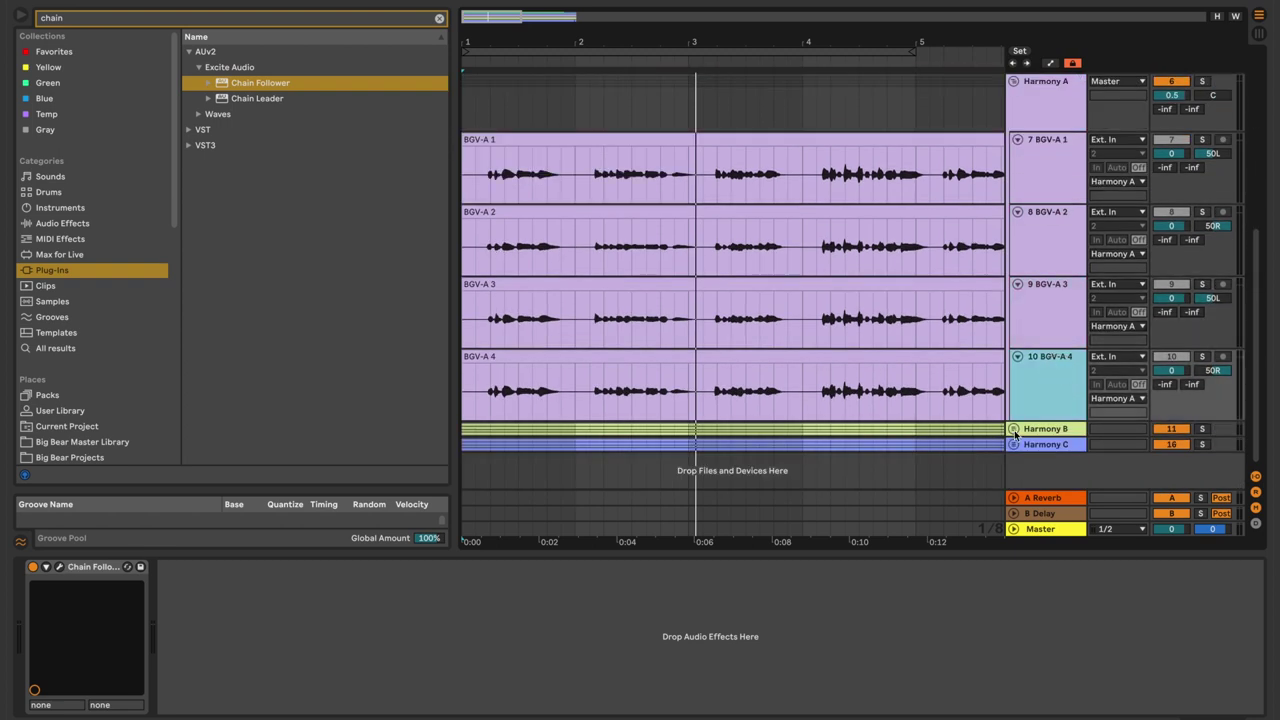
Expand the Harmony B group, inspect tracks 12–15, then reselect backing vocal track 4 BGV- A-Low
left_click(1014, 430)
scroll(1043, 380, "down", 4)
left_click(1043, 366)
left_click(1046, 427)
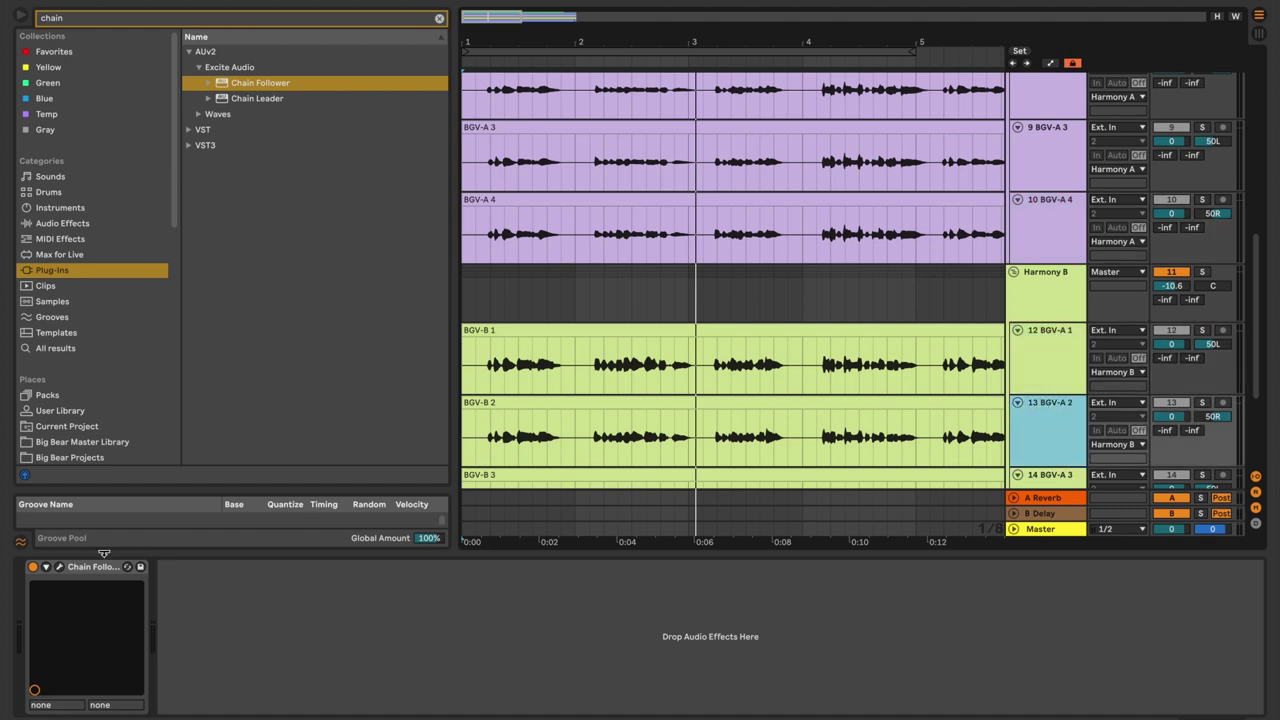
scroll(940, 405, "down", 3)
left_click(1048, 378)
left_click(1040, 434)
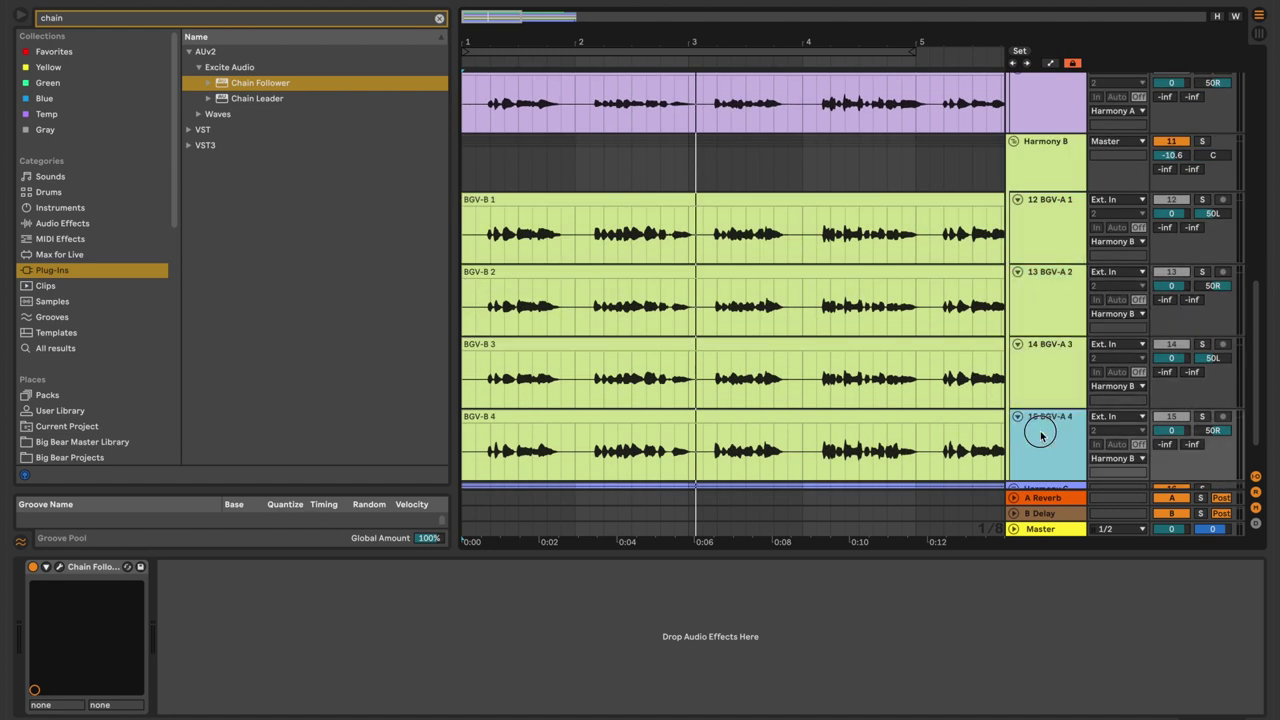
scroll(900, 315, "up", 8)
scroll(940, 270, "up", 4)
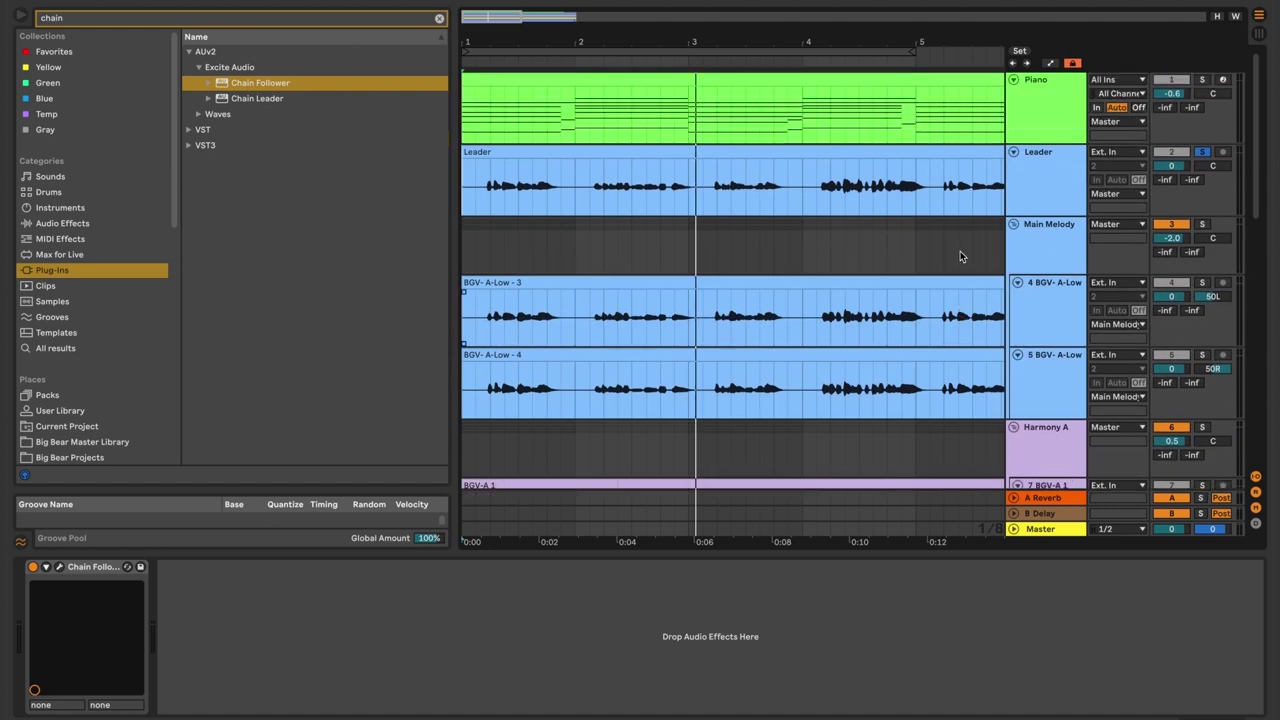
left_click(1043, 177)
left_click(1039, 302)
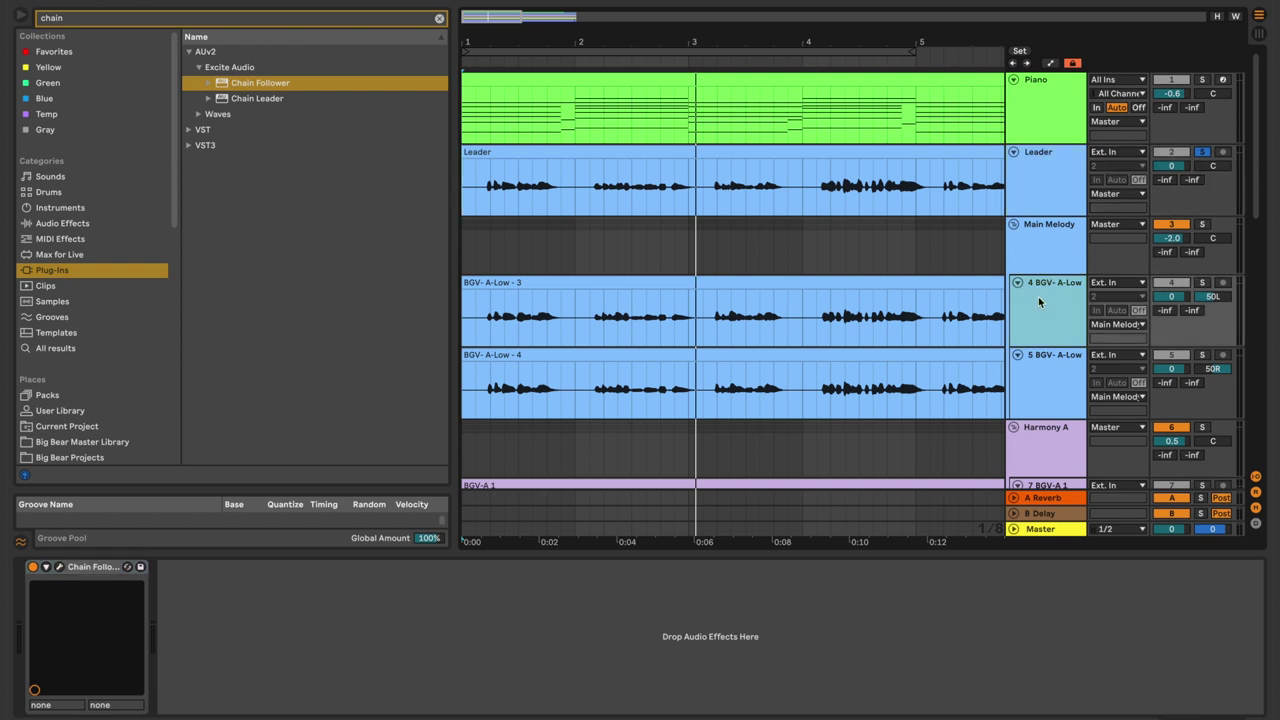
Switch track 4's Chain Follower to Group B, then relink it to Group A: Default
left_click(59, 567)
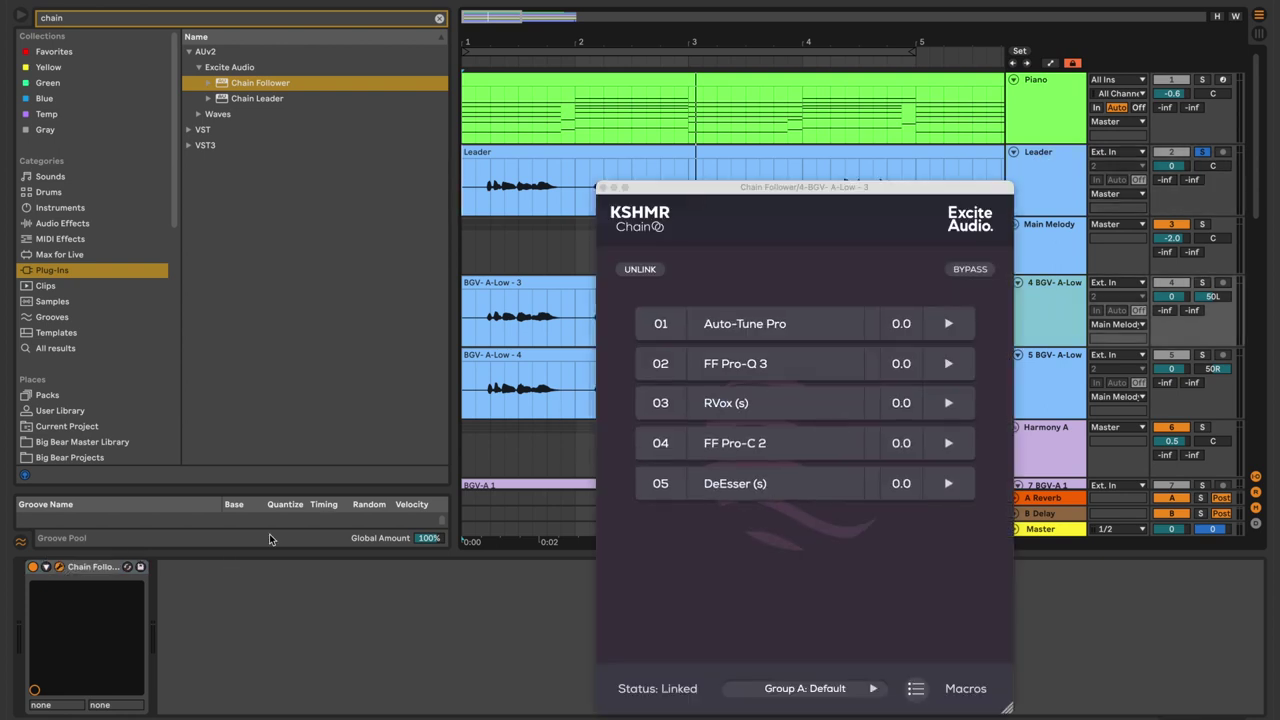
left_click(837, 688)
left_click(828, 440)
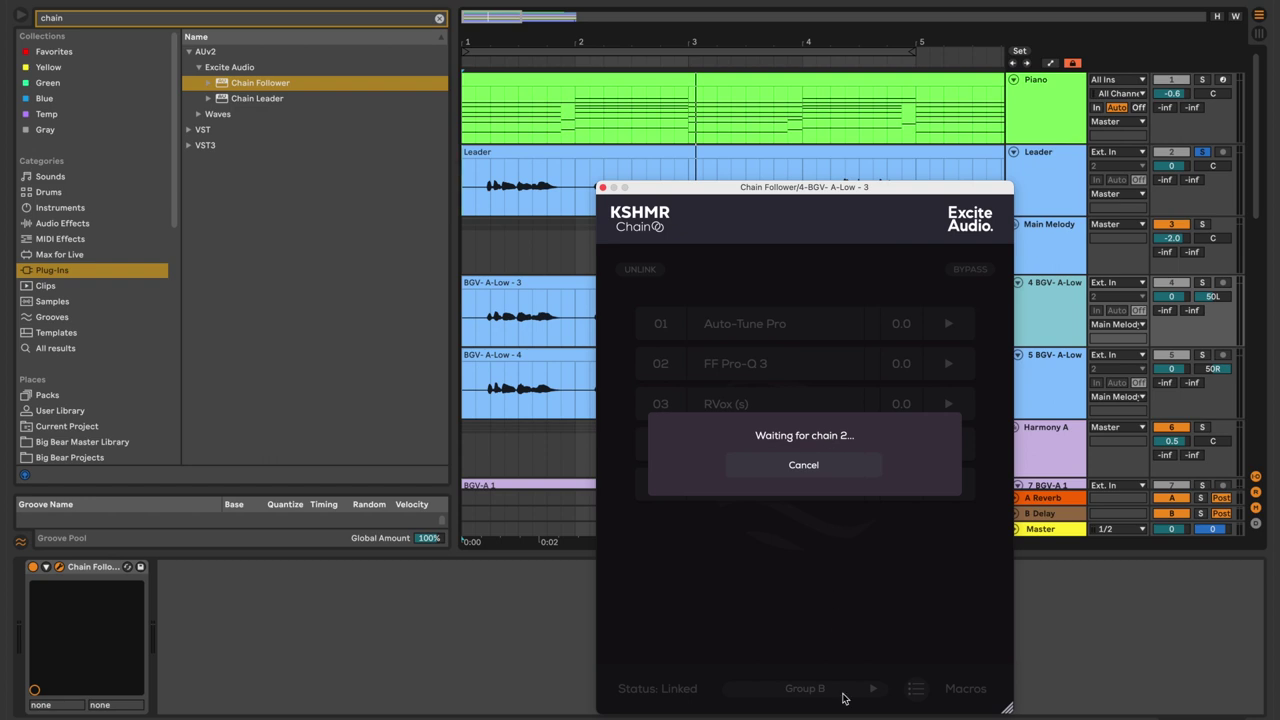
left_click(835, 467)
left_click(840, 688)
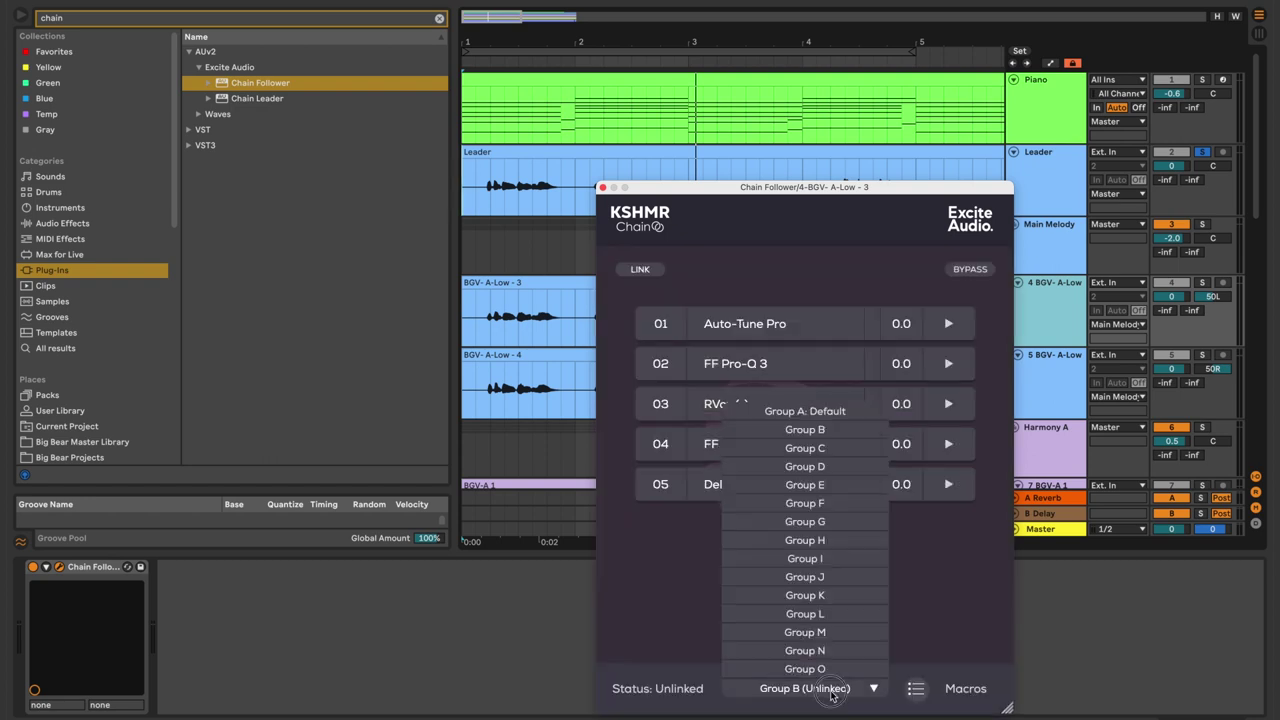
left_click(805, 411)
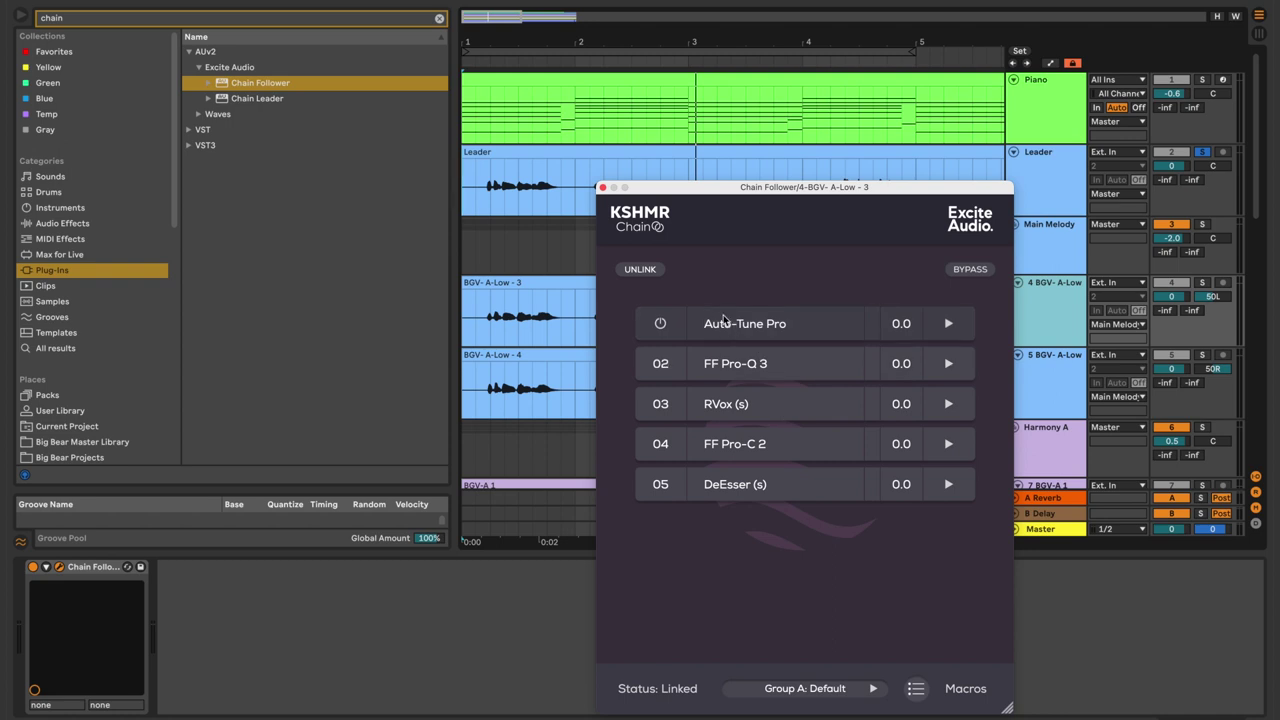
left_click_drag(800, 187, 938, 214)
Select the Leader track and bring up its Chain Leader window and RVox compressor
left_click(1054, 167)
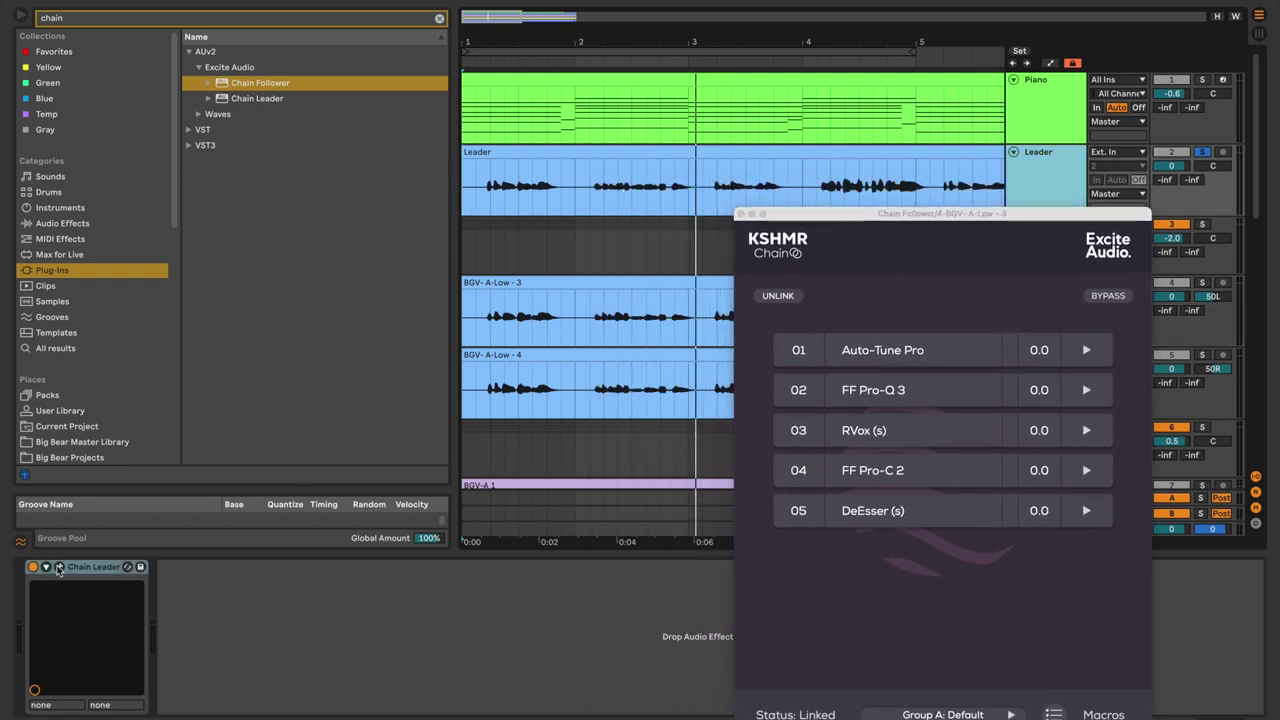
left_click(58, 567)
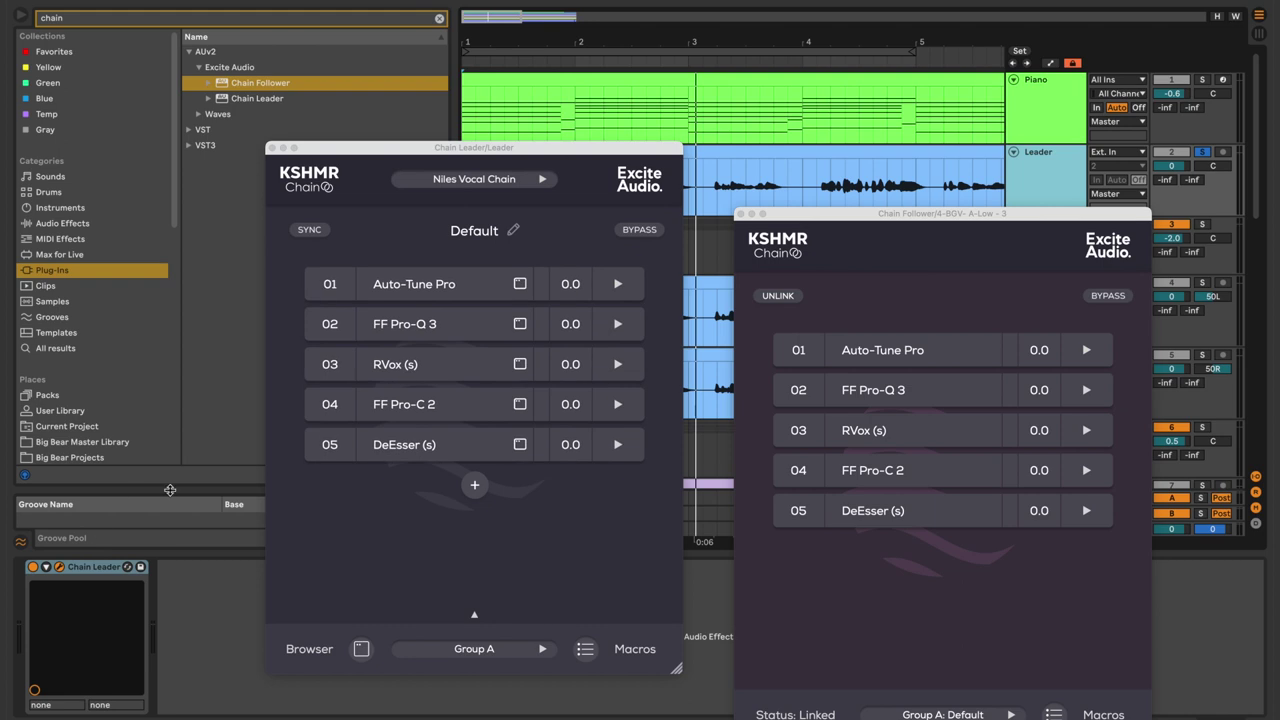
left_click(400, 367)
Arrange the leader's RVox and Chain Leader windows side by side and start playback
left_click_drag(876, 207, 427, 292)
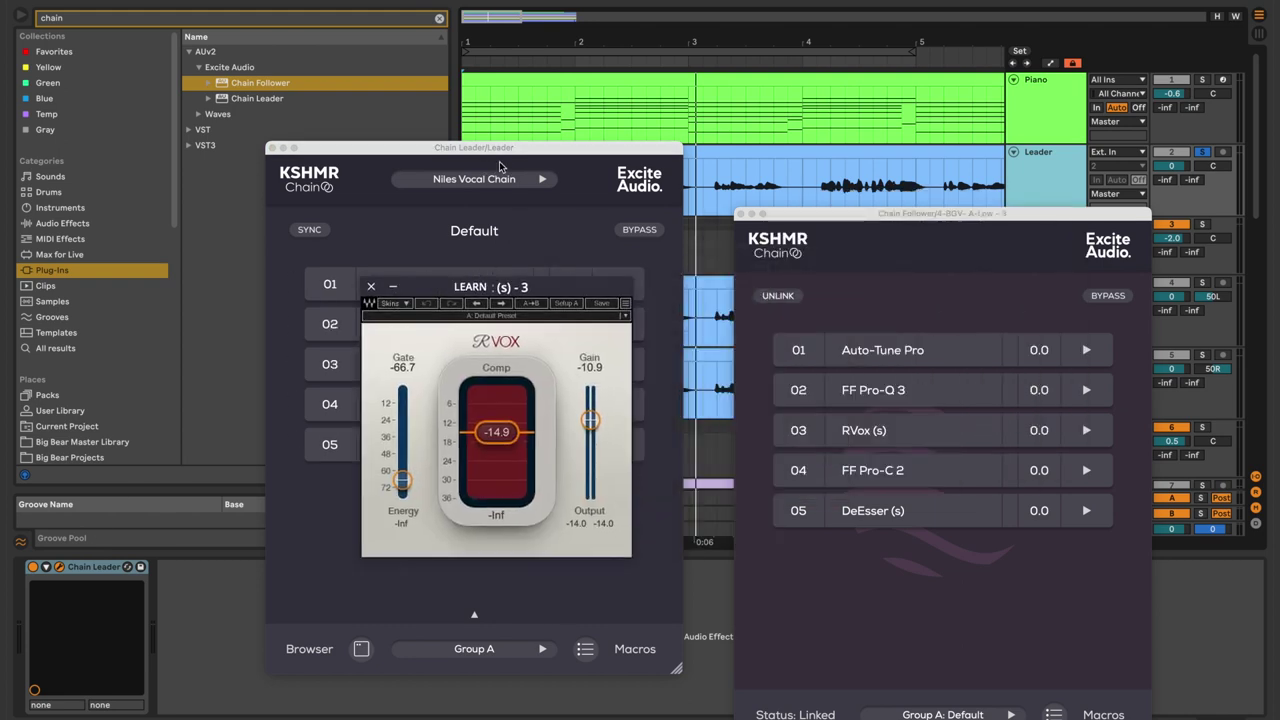
left_click_drag(500, 150, 402, 207)
left_click(489, 183)
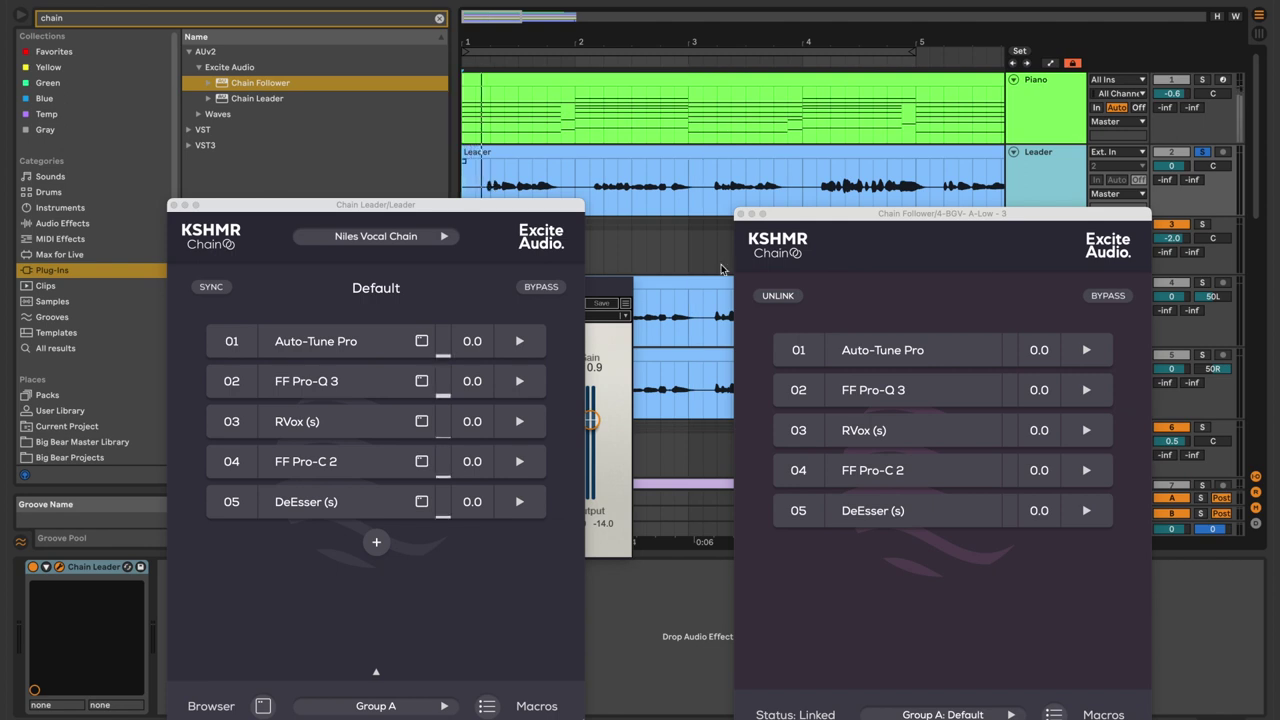
key("space")
Lower the leader RVox threshold to about -18.6 while the follower's RVox mirrors it
left_click(863, 430)
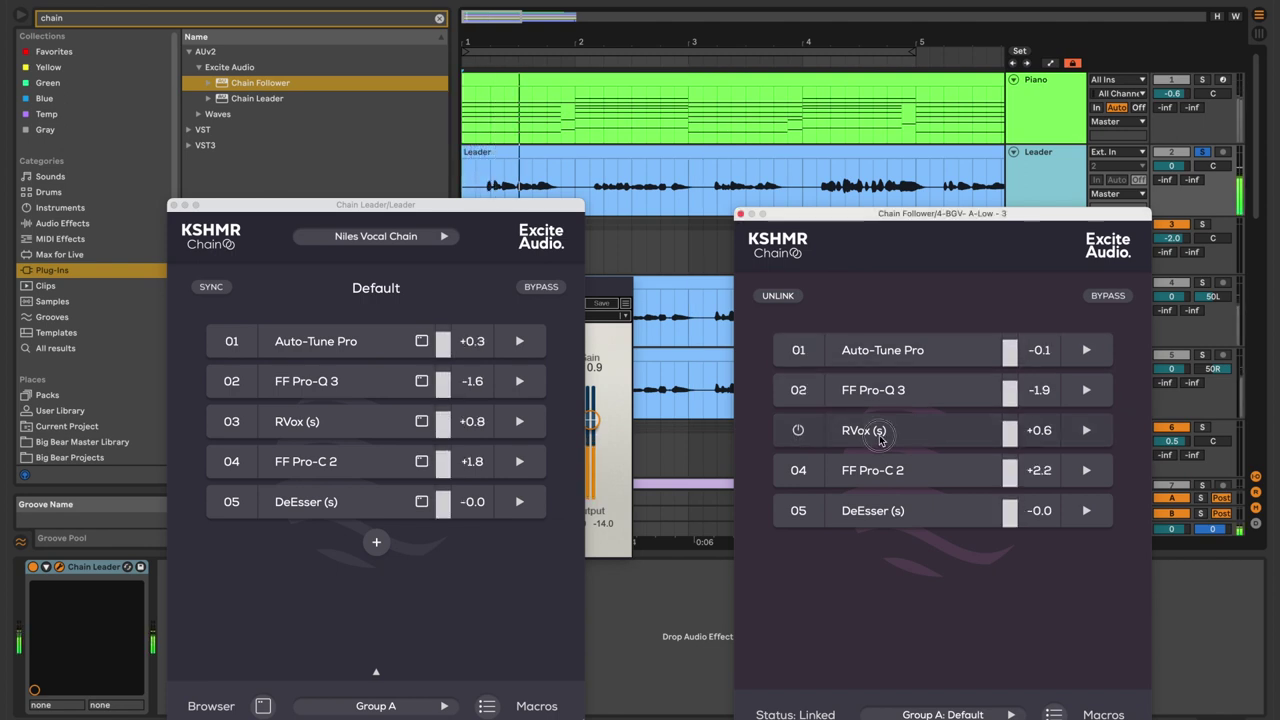
left_click(591, 302)
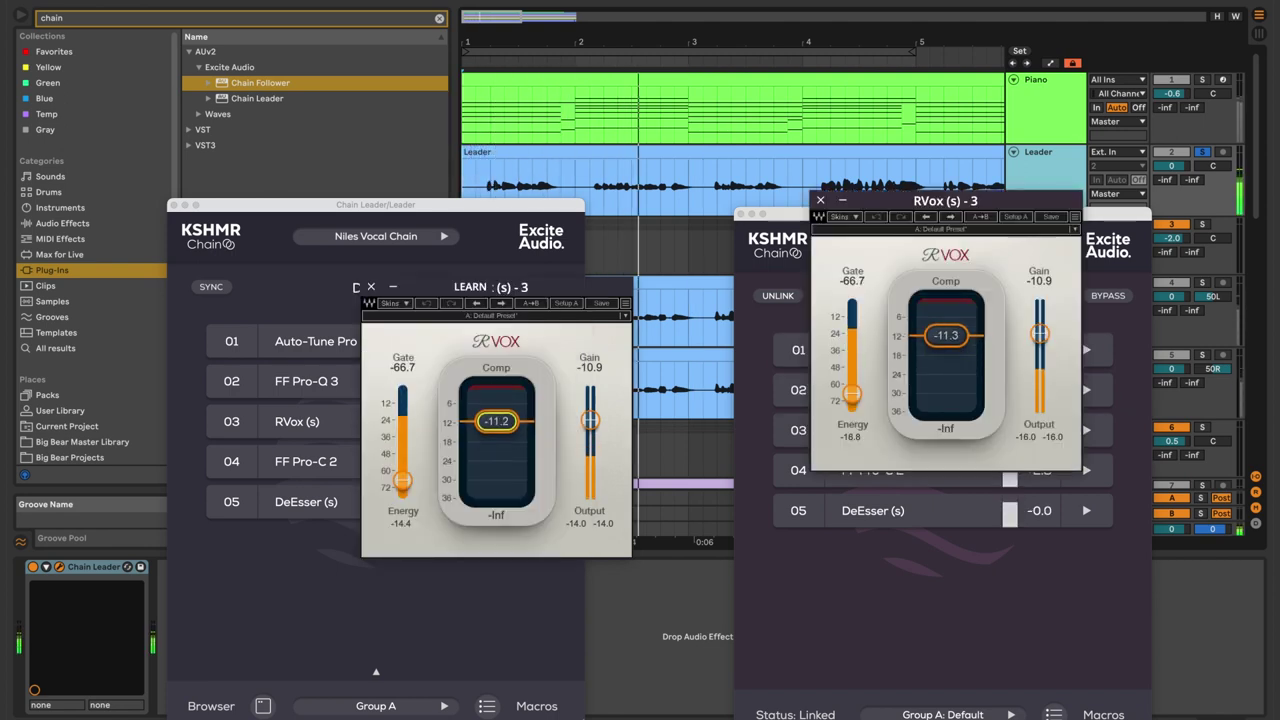
left_click_drag(497, 421, 497, 443)
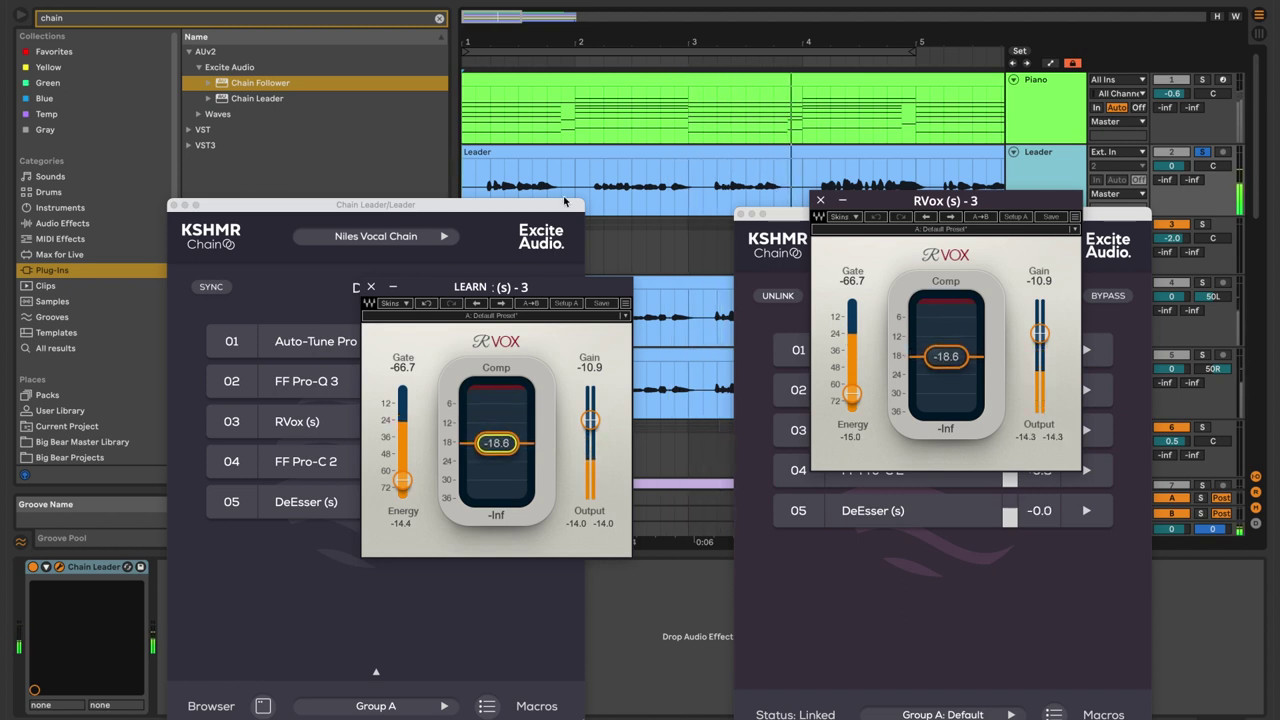
left_click(821, 200)
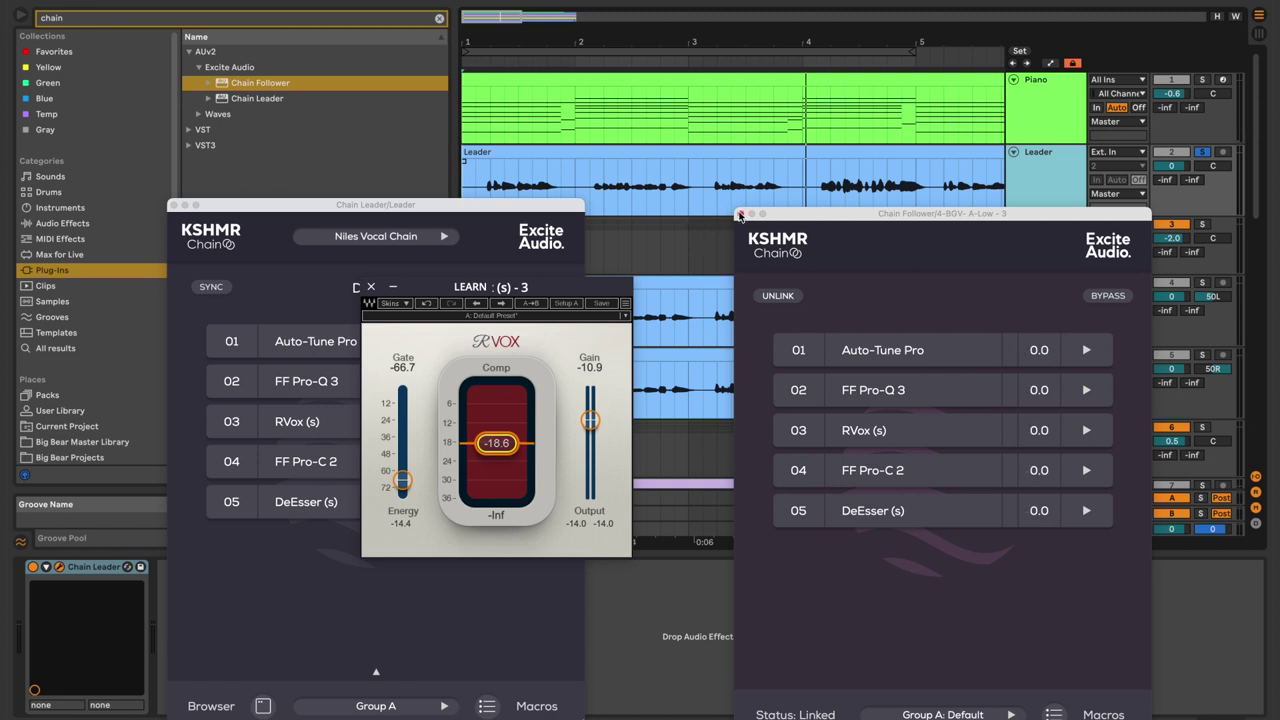
left_click(740, 214)
Bring the leader's RVox gain down to about -14.5, then bring up FF Pro-C 2
left_click(371, 287)
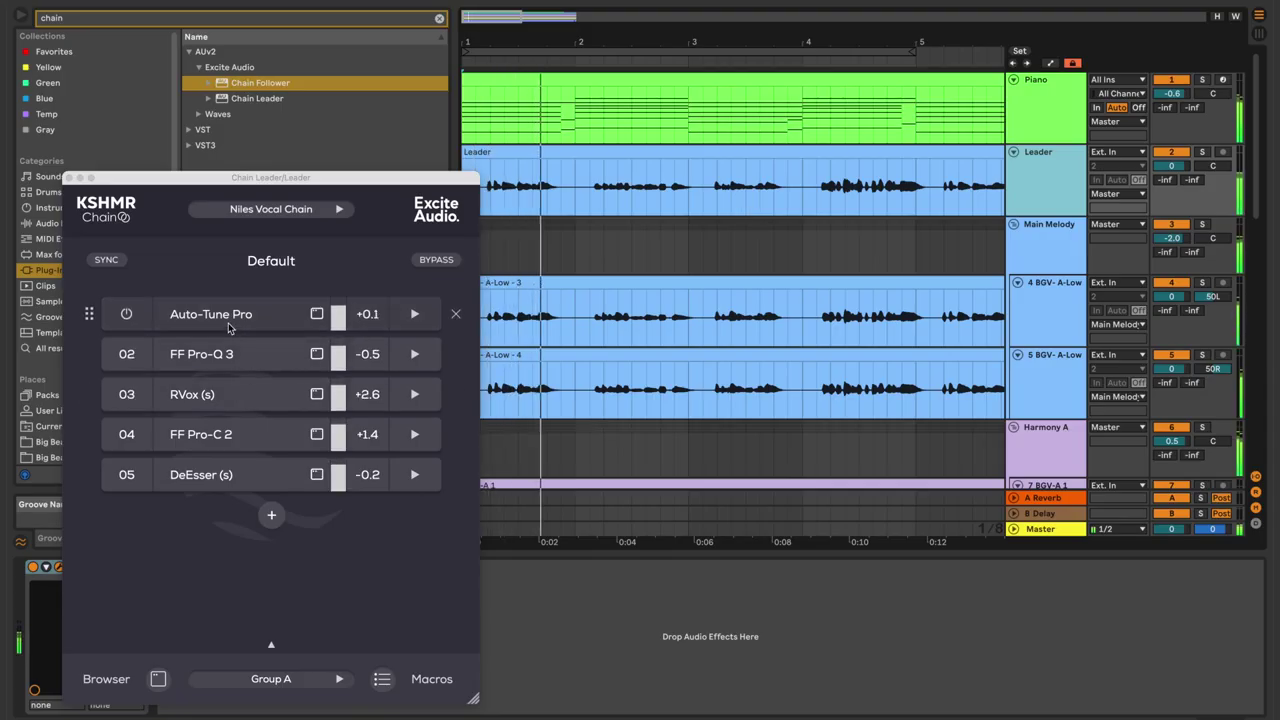
left_click(316, 394)
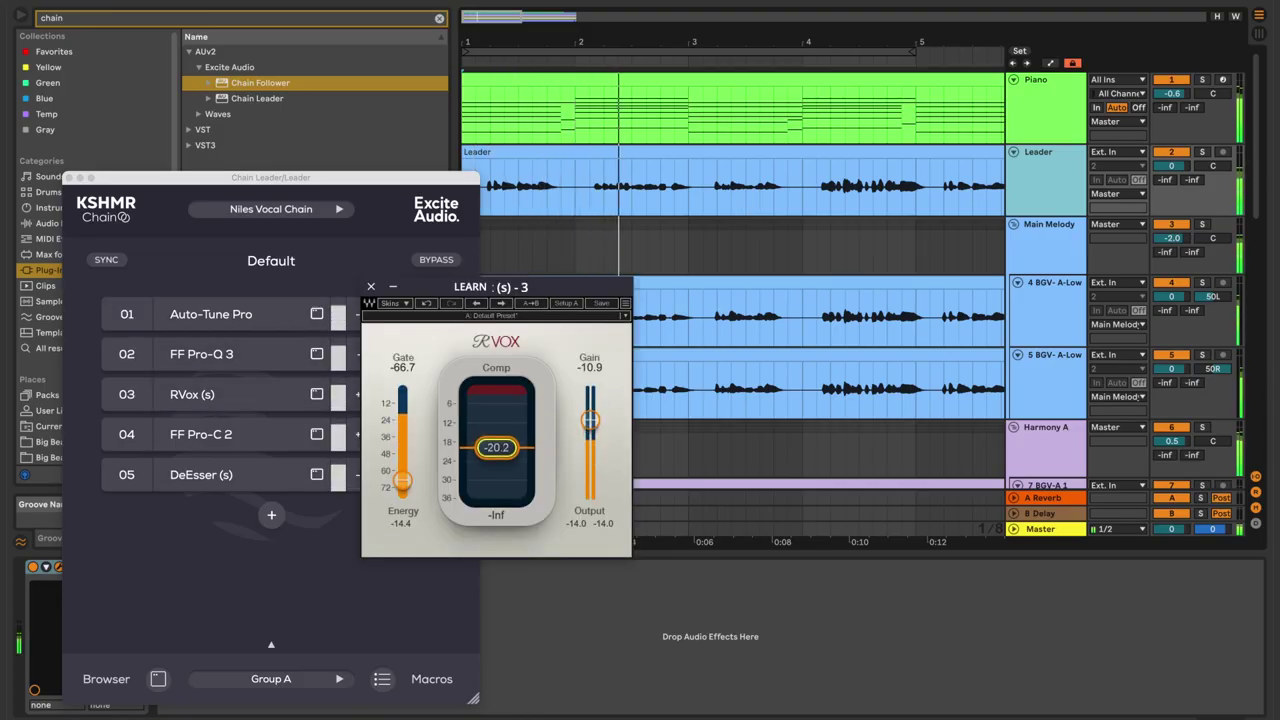
left_click_drag(584, 430, 590, 434)
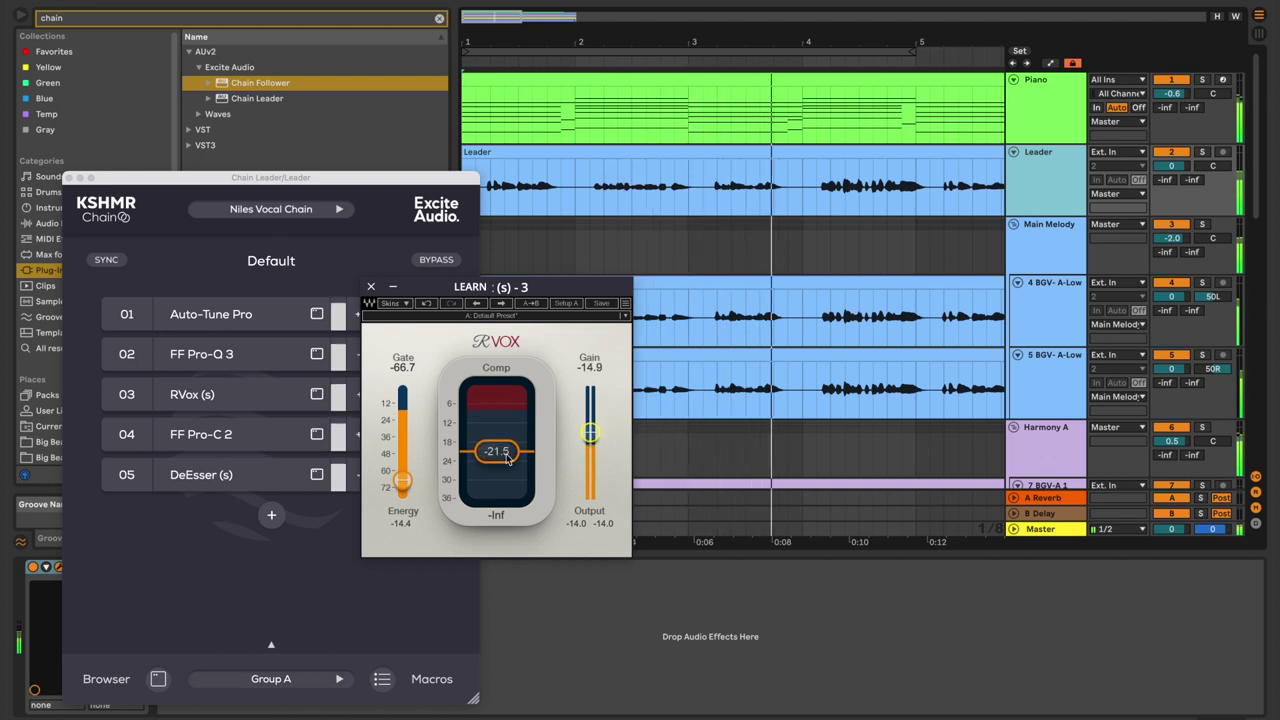
left_click_drag(590, 433, 590, 431)
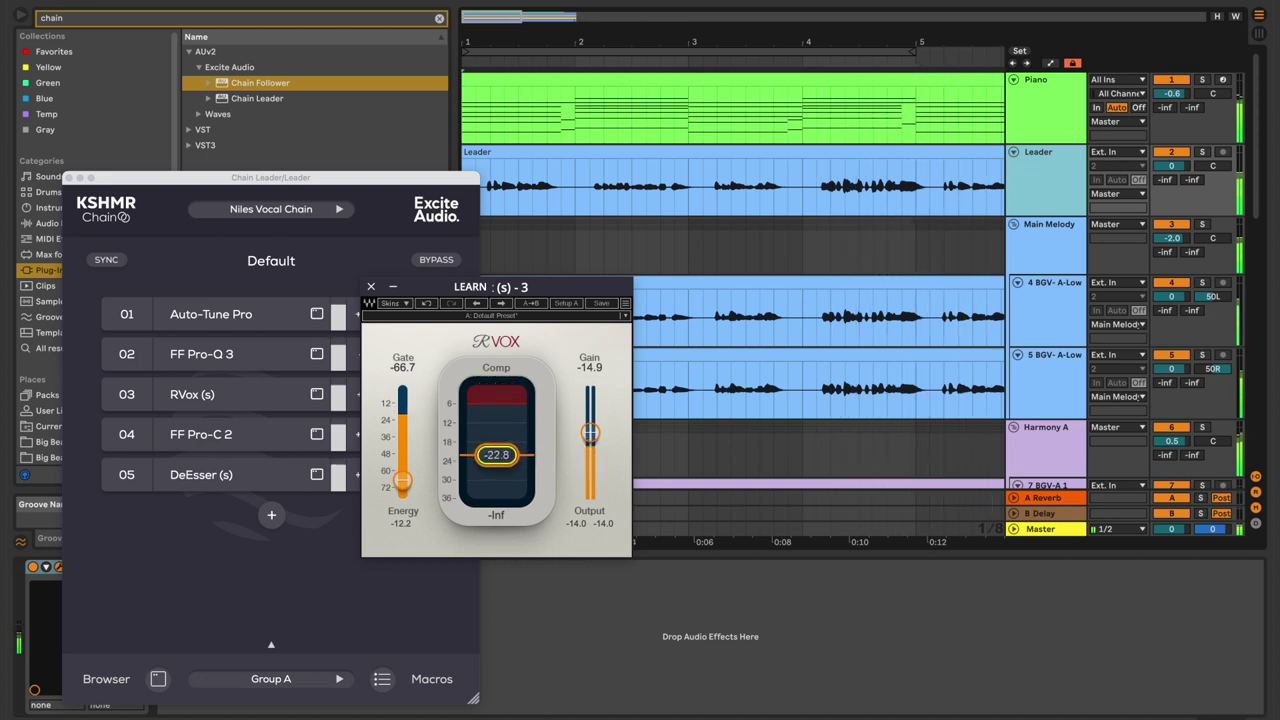
left_click(316, 434)
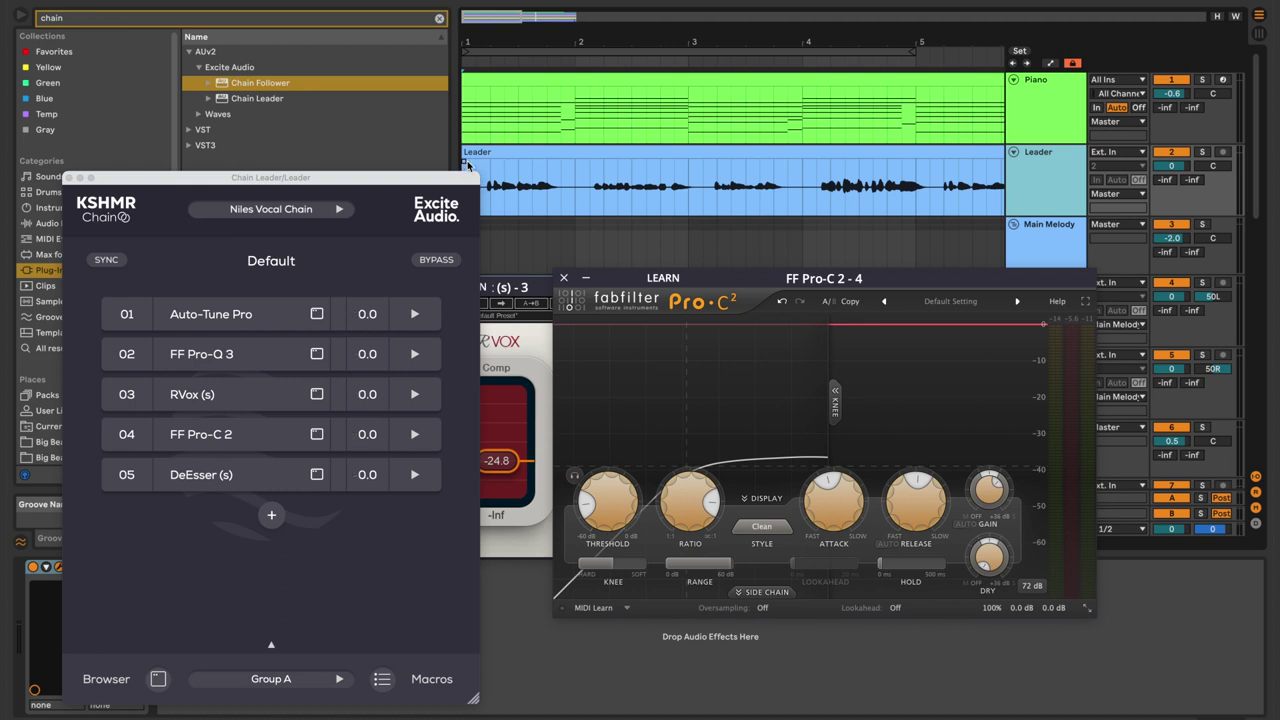
During playback, set Pro-C 2 threshold near -29 dB, adjust attack, release about 172 ms
key("space")
left_click_drag(606, 500, 606, 480)
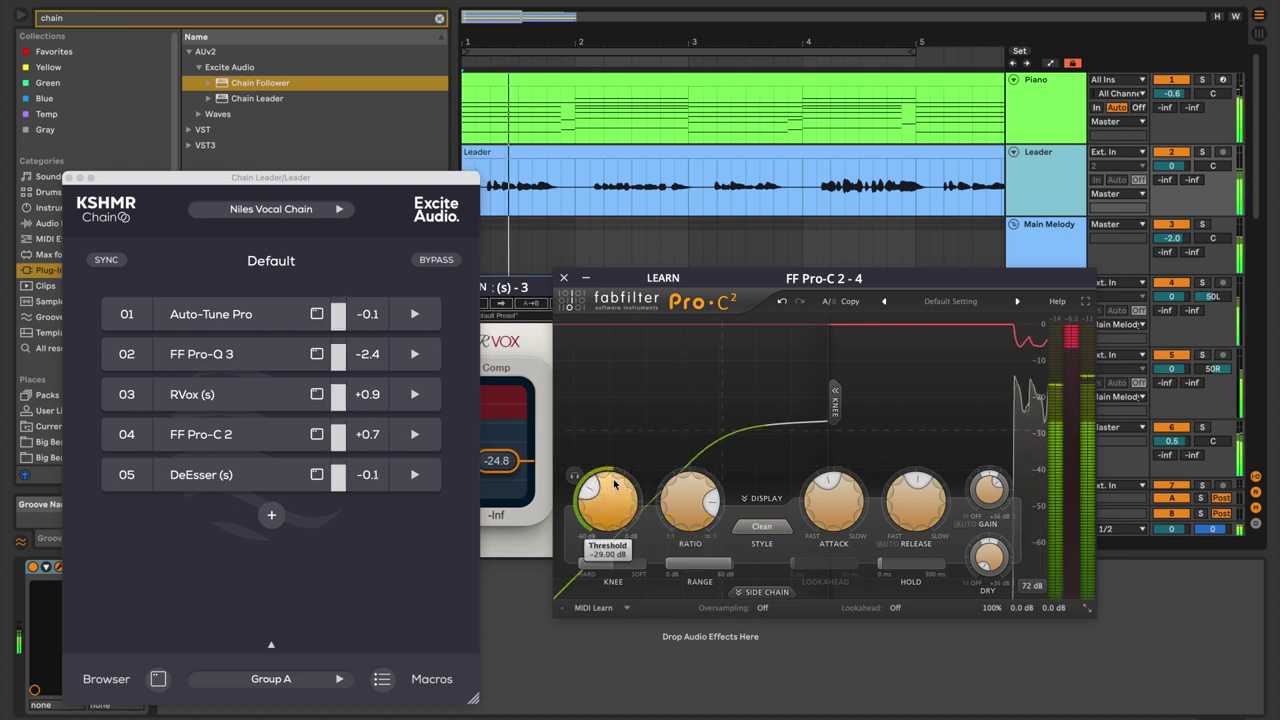
left_click_drag(915, 500, 910, 583)
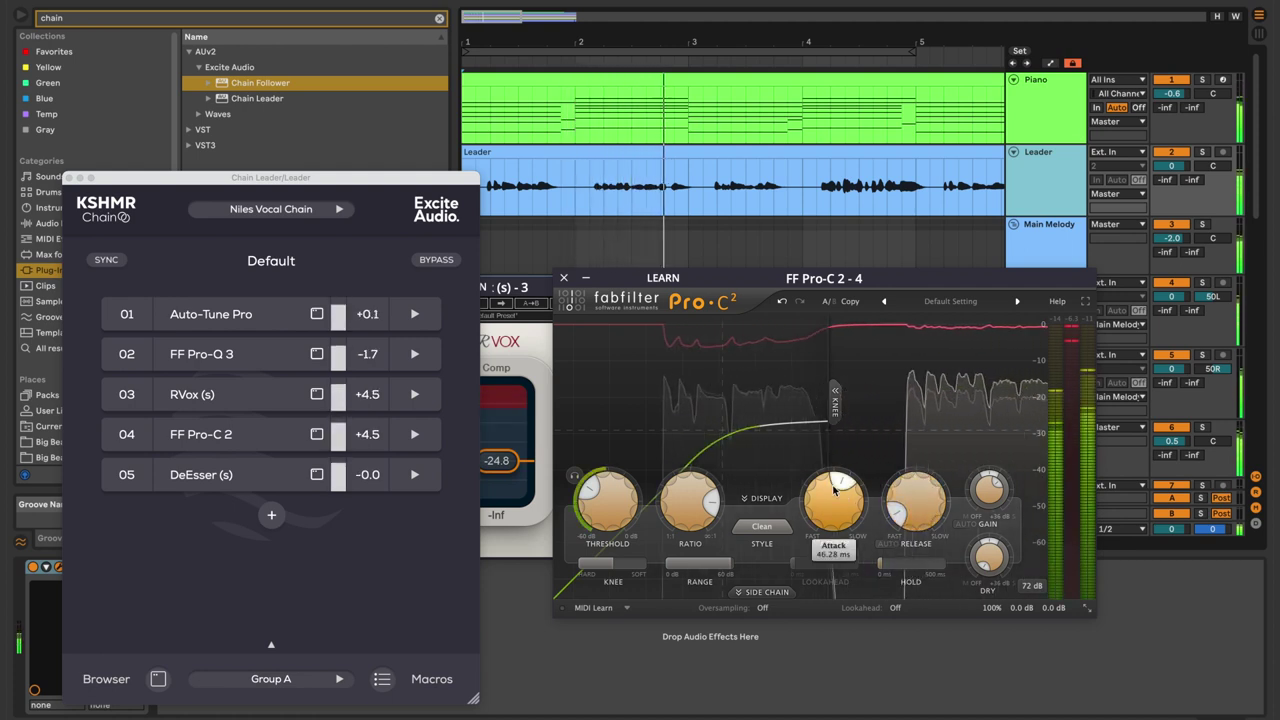
mouse_move(834, 512)
left_mouse_down()
mouse_move(900, 507)
mouse_move(823, 509)
left_mouse_up()
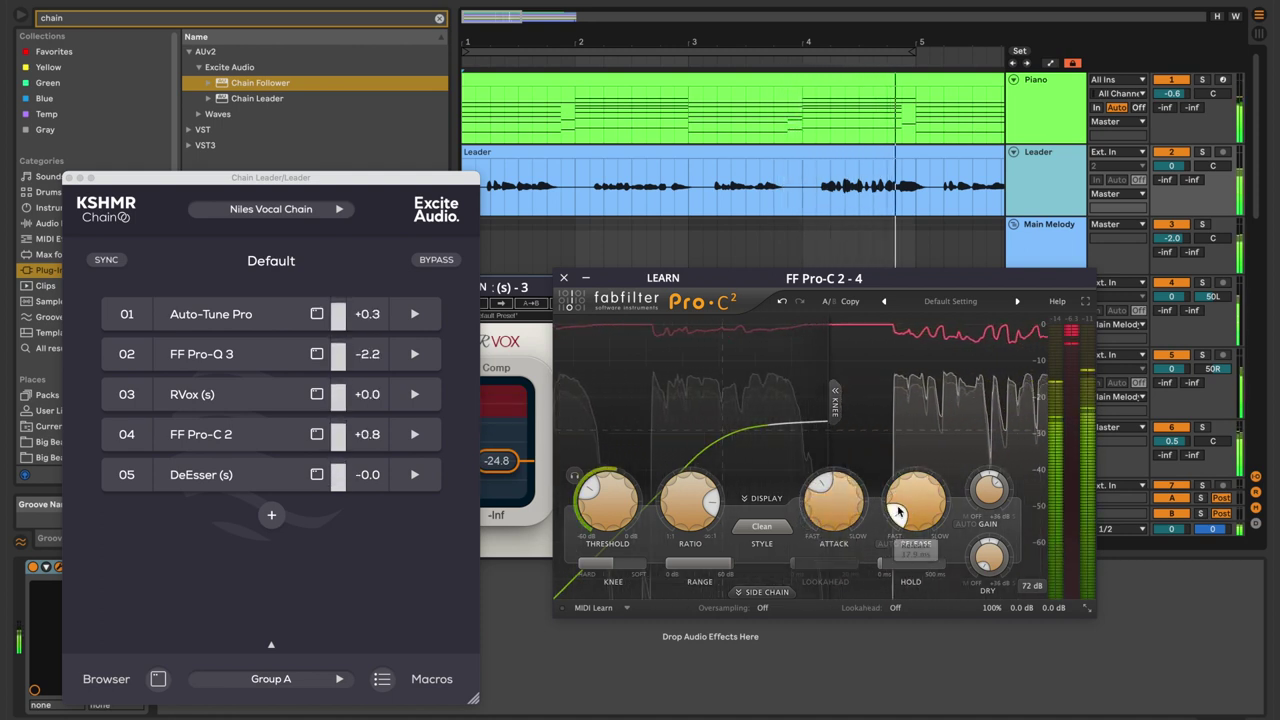
left_click_drag(912, 508, 910, 477)
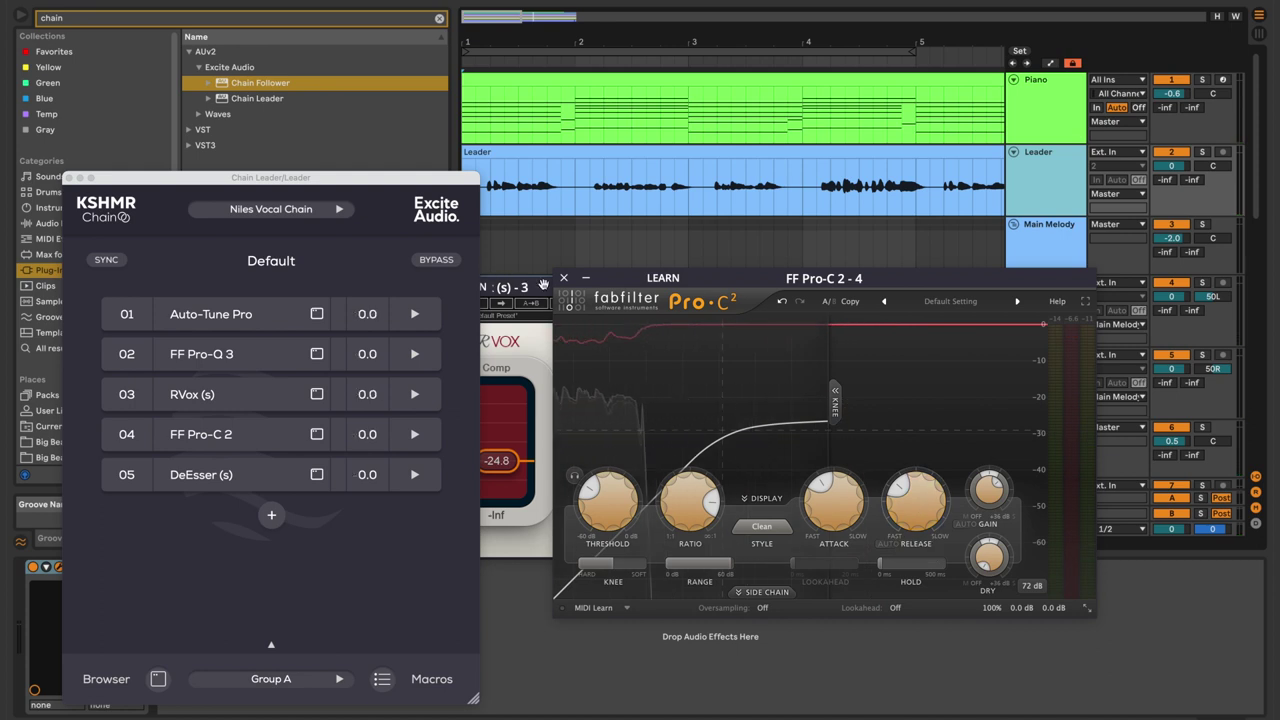
left_click(518, 292)
left_click(371, 287)
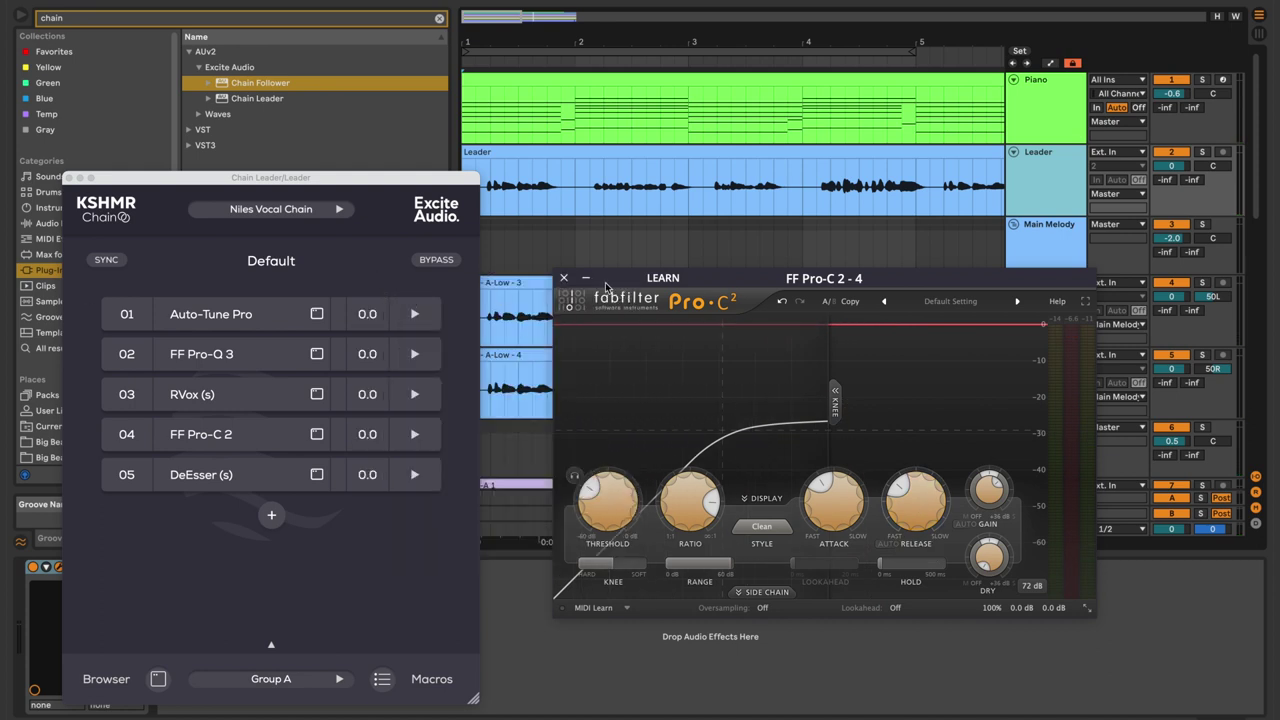
Close Pro-C 2 and drop Auto-Tune Pro's retune speed from 125 to 26
left_click(564, 279)
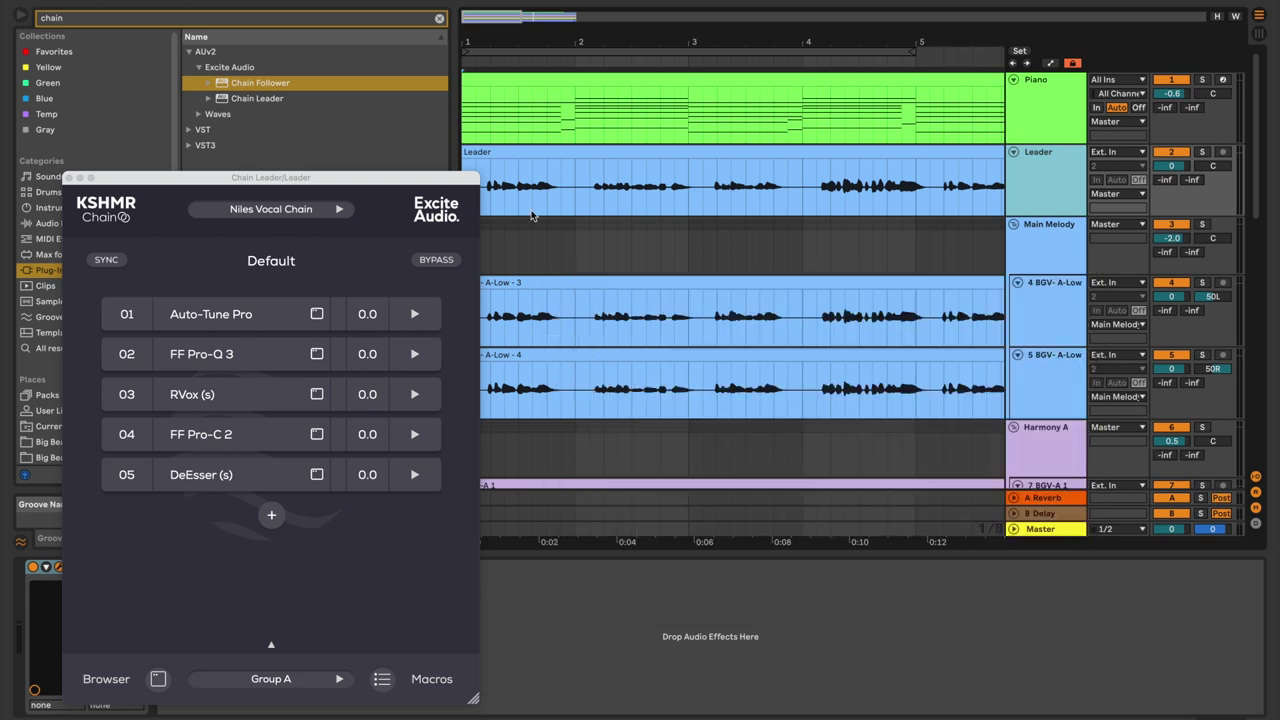
left_click(245, 318)
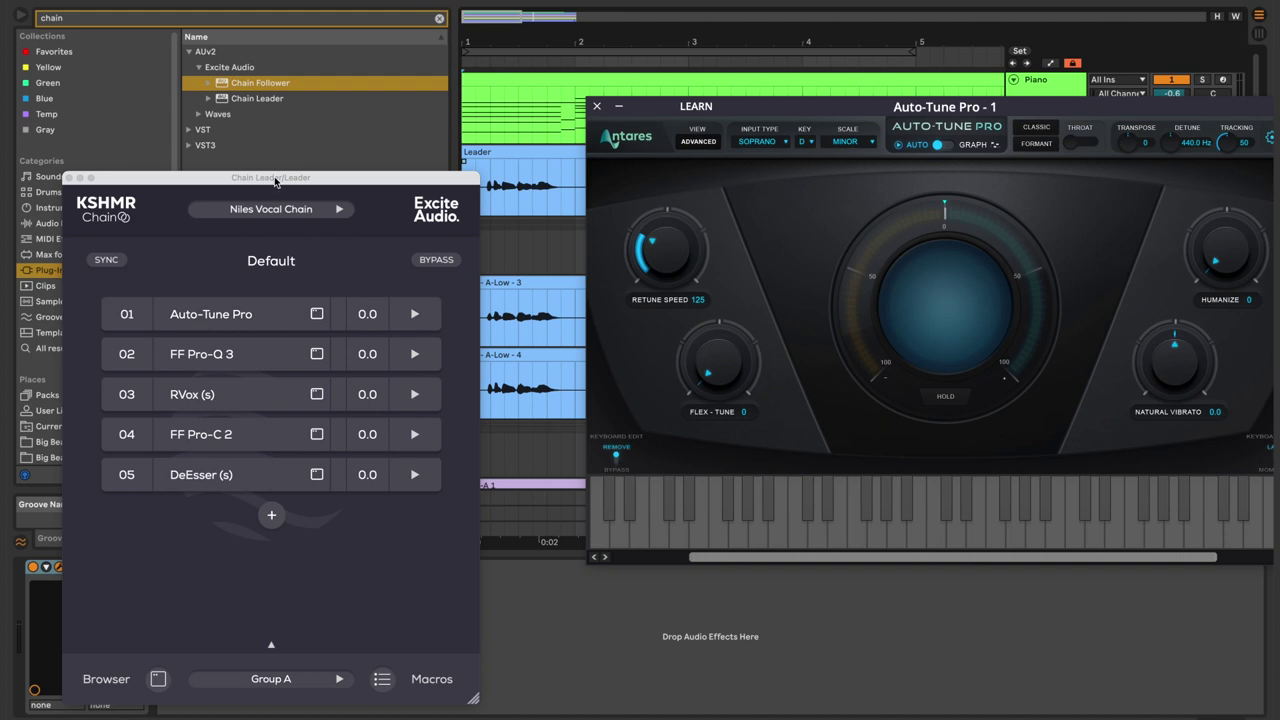
left_click_drag(174, 177, 148, 229)
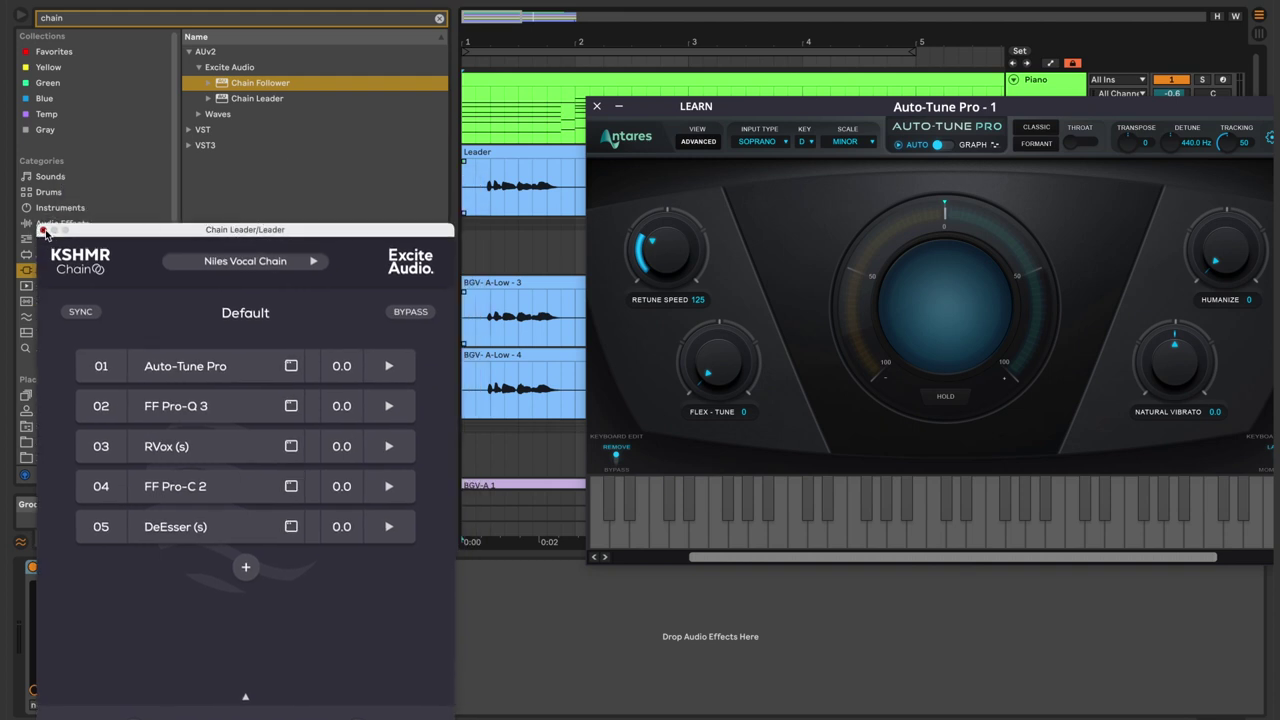
left_click(43, 231)
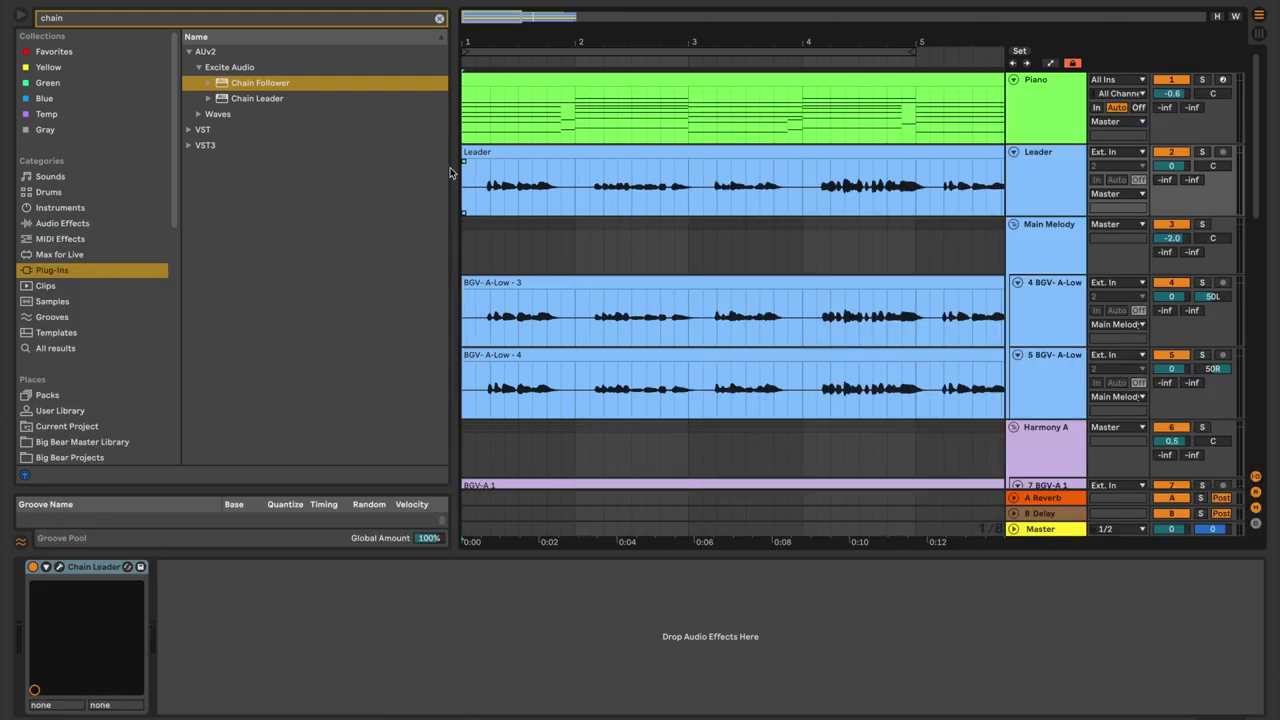
left_click(57, 567)
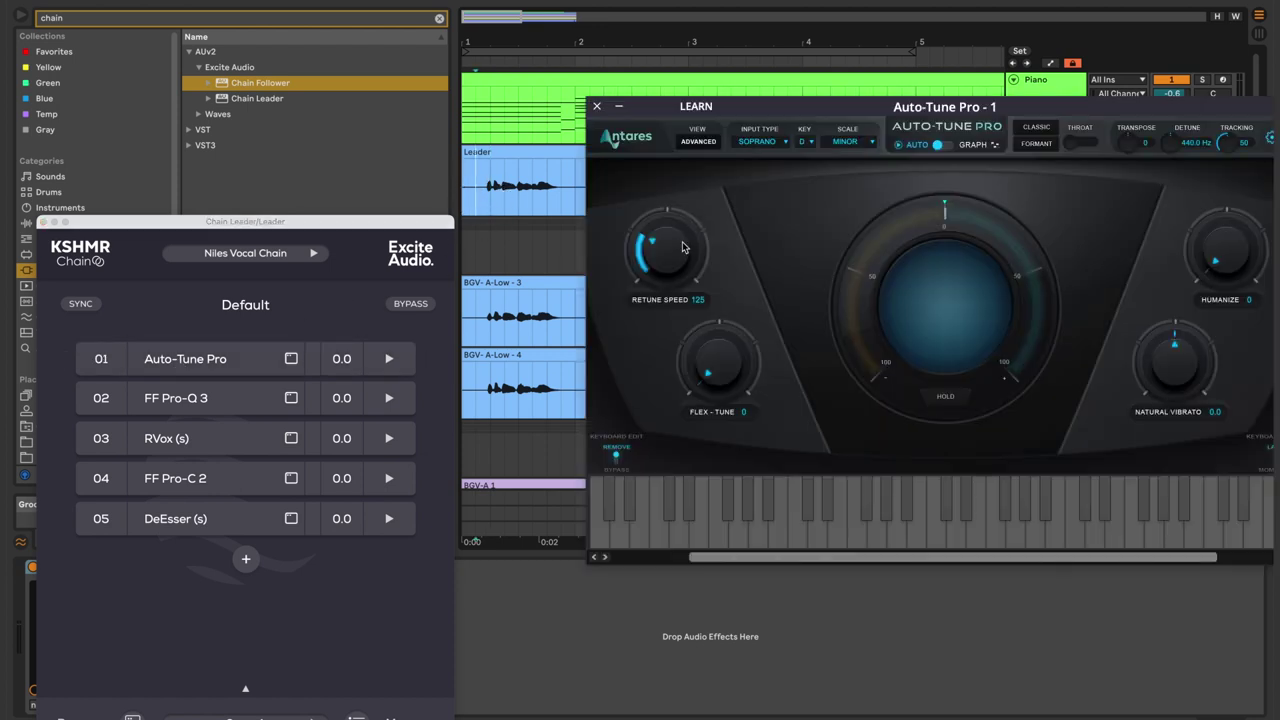
left_click_drag(683, 247, 683, 265)
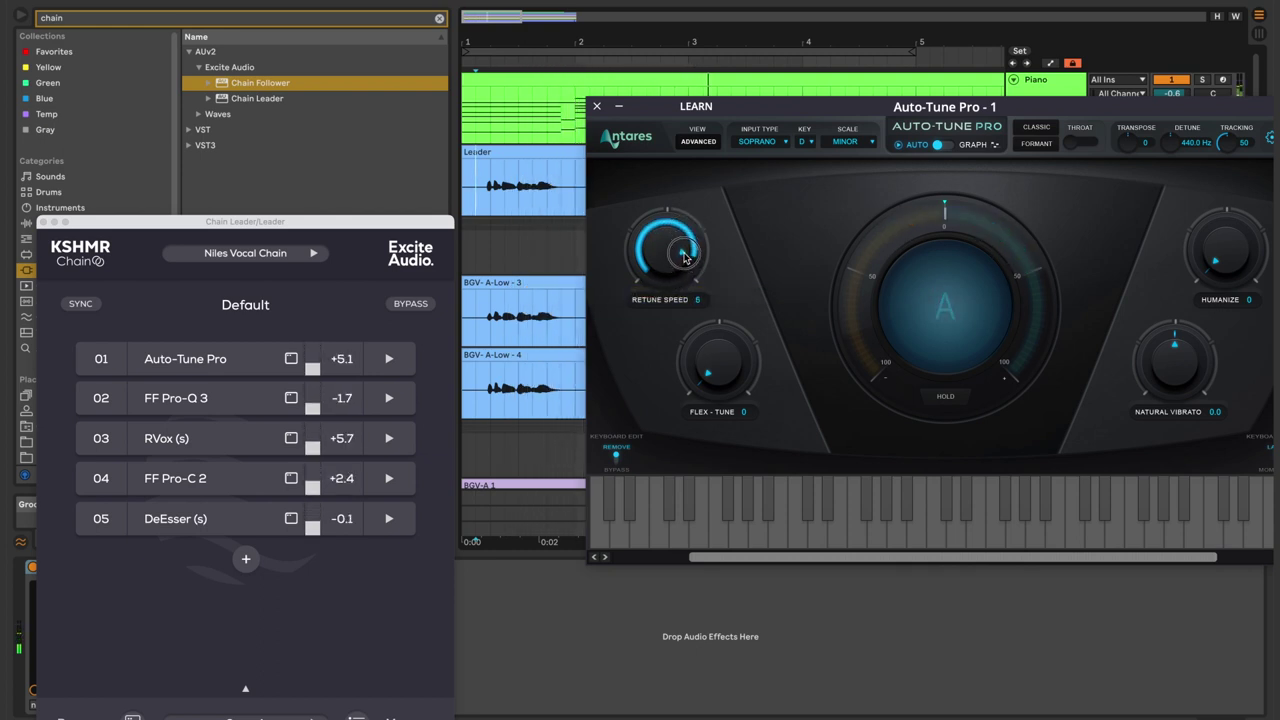
left_click_drag(683, 250, 679, 247)
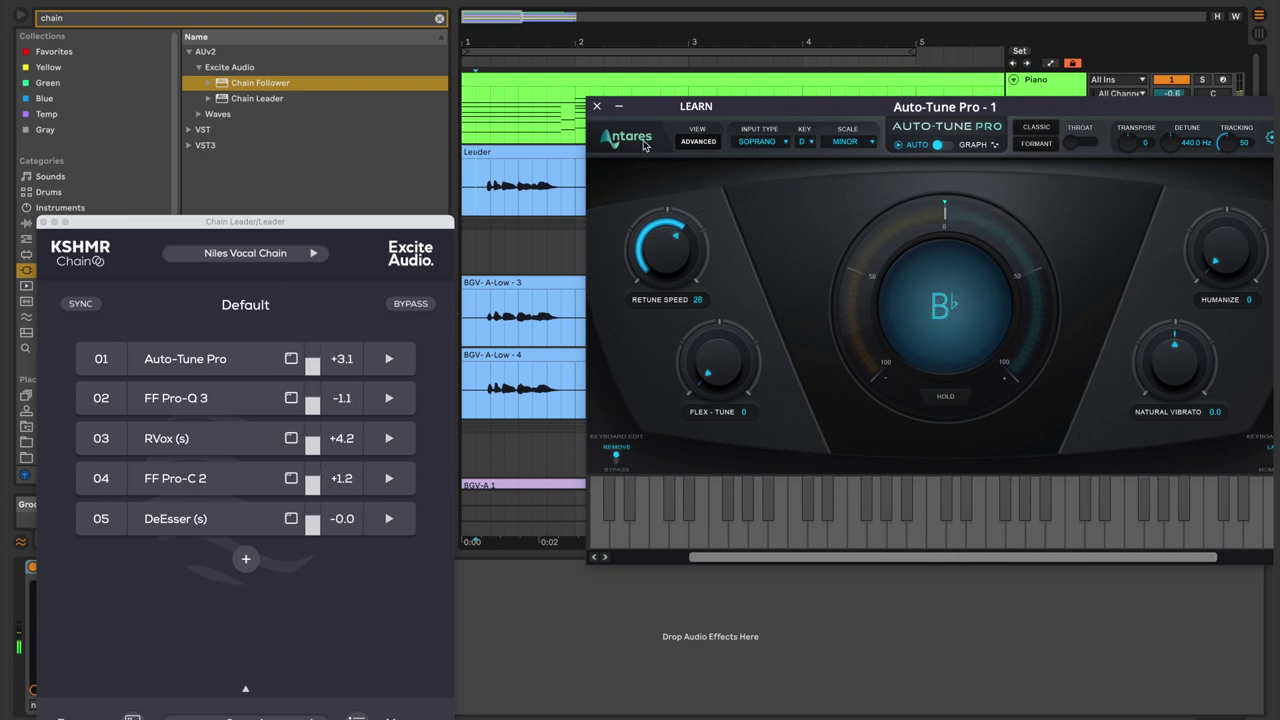
left_click(599, 105)
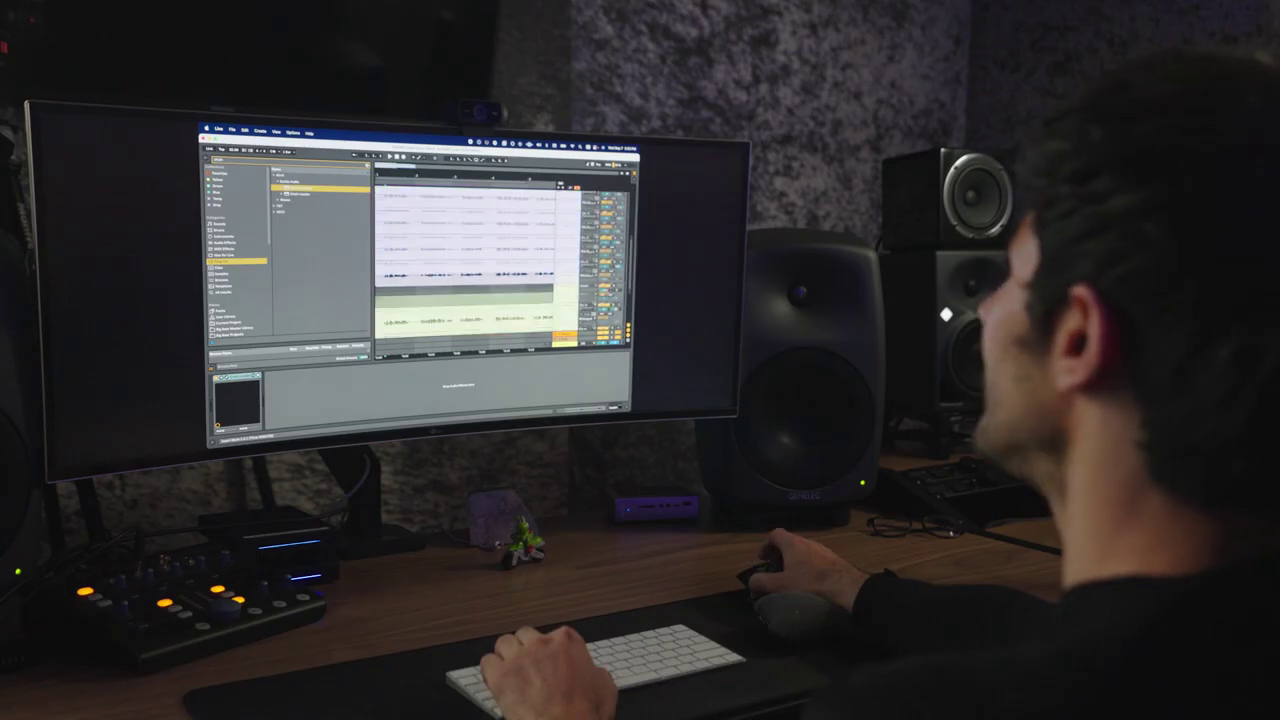
Return to the Chain Leader's five-effect list with all plug-in levels back at 0.0
key("z")
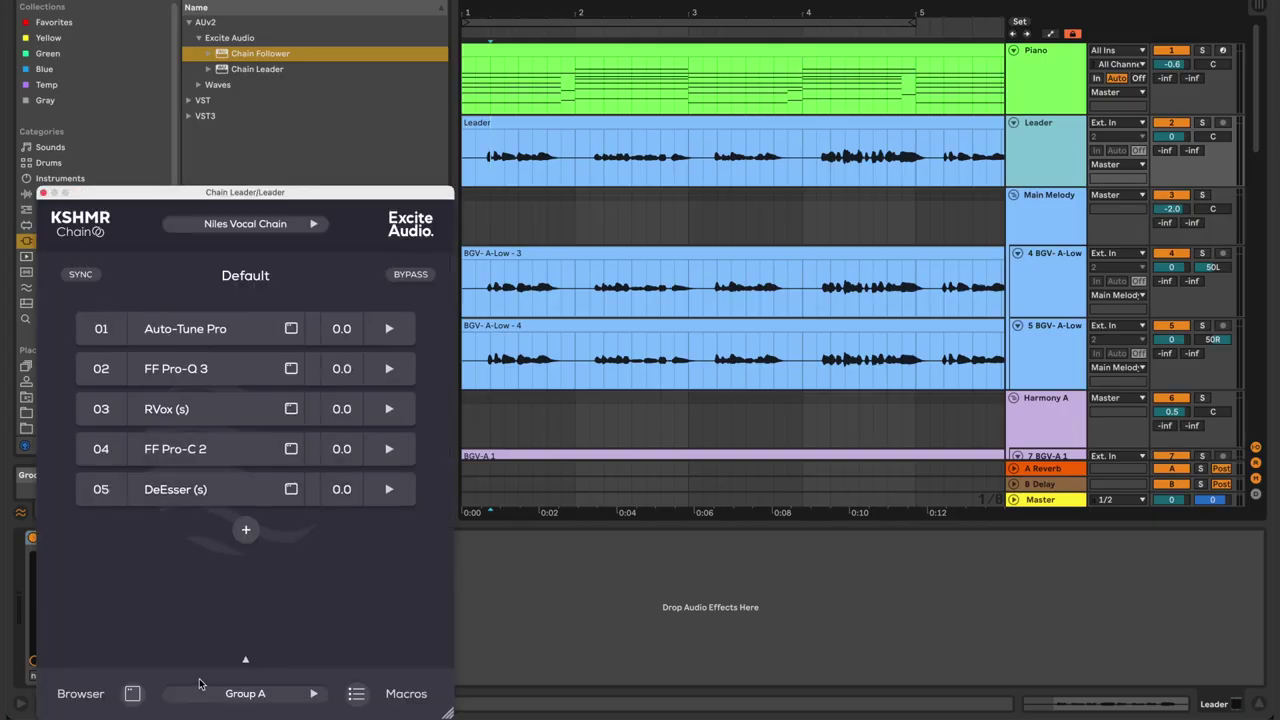
Add EQuality sixth in the chain via browser search 'equal' and boost its high band ~3 dB
left_click(132, 694)
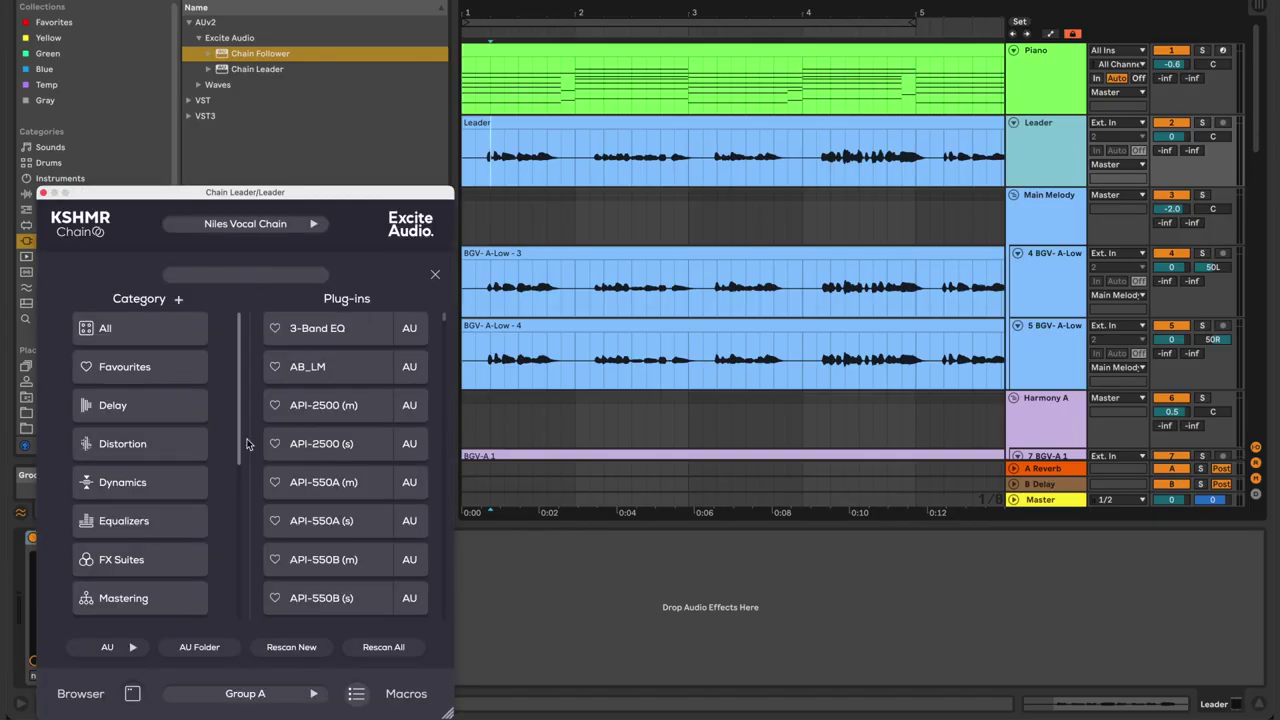
type("equal")
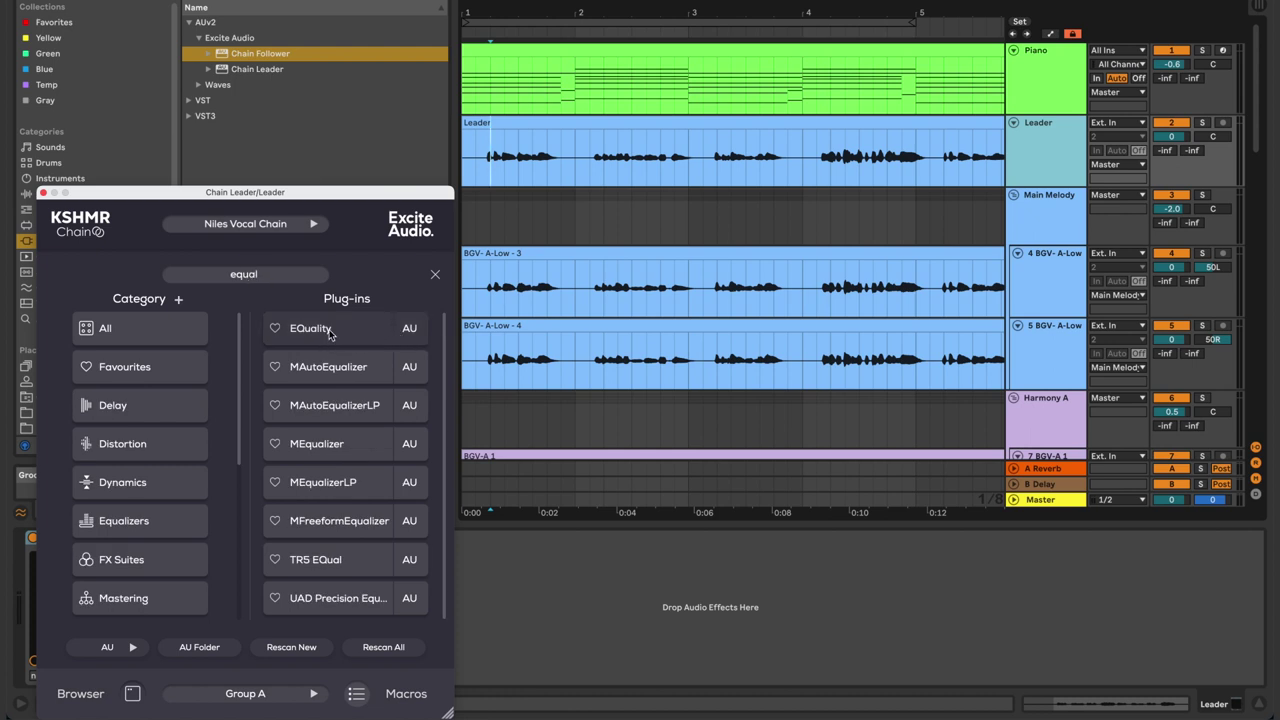
left_click(435, 274)
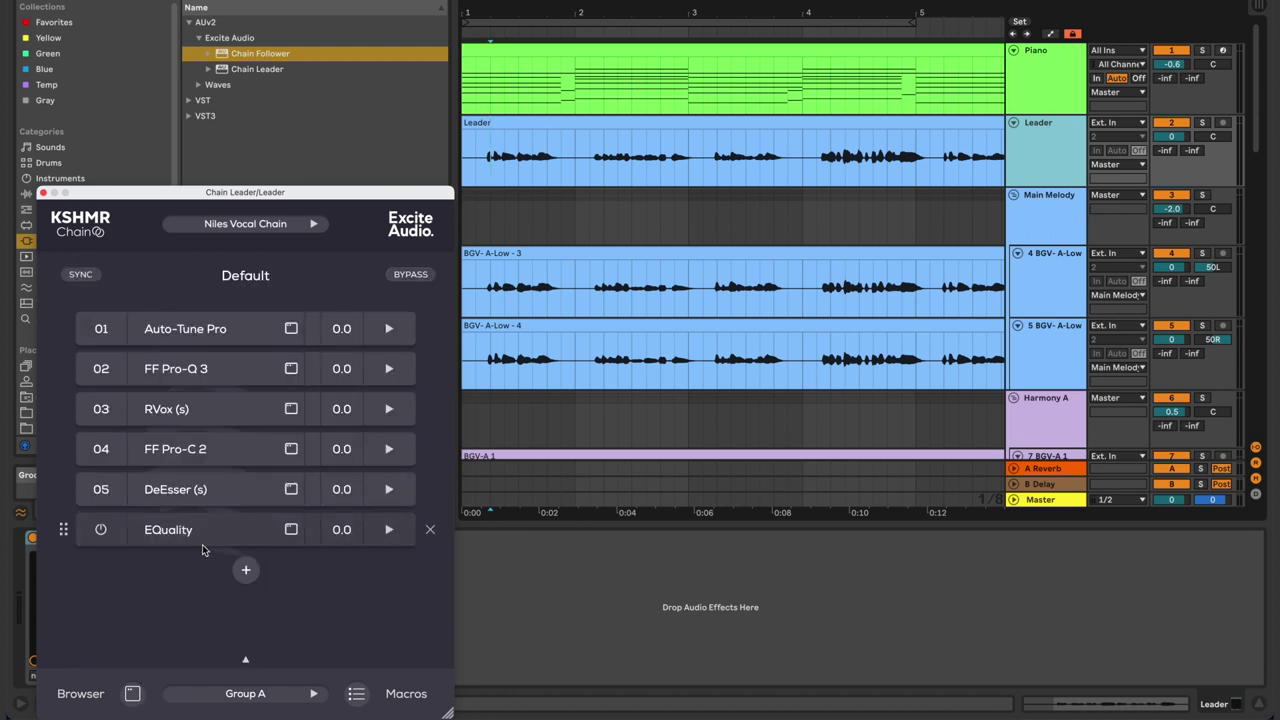
left_click(202, 544)
left_click_drag(542, 93, 465, 288)
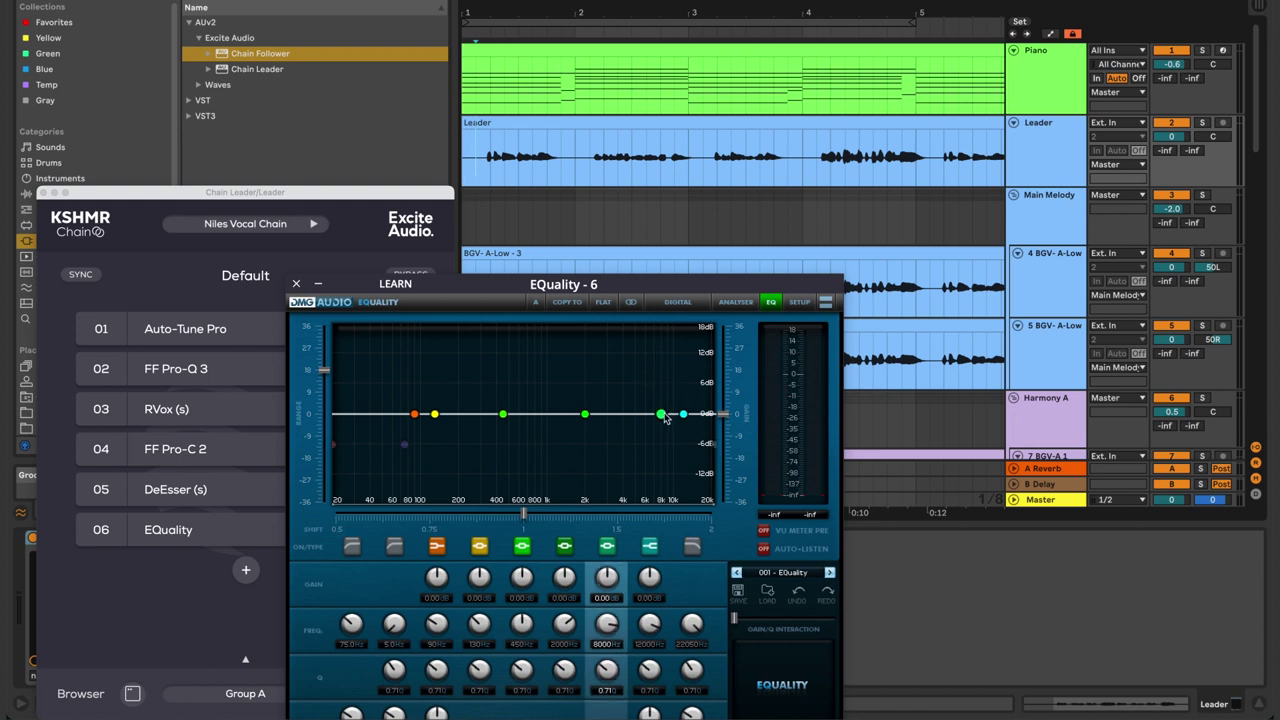
left_click_drag(667, 403, 670, 403)
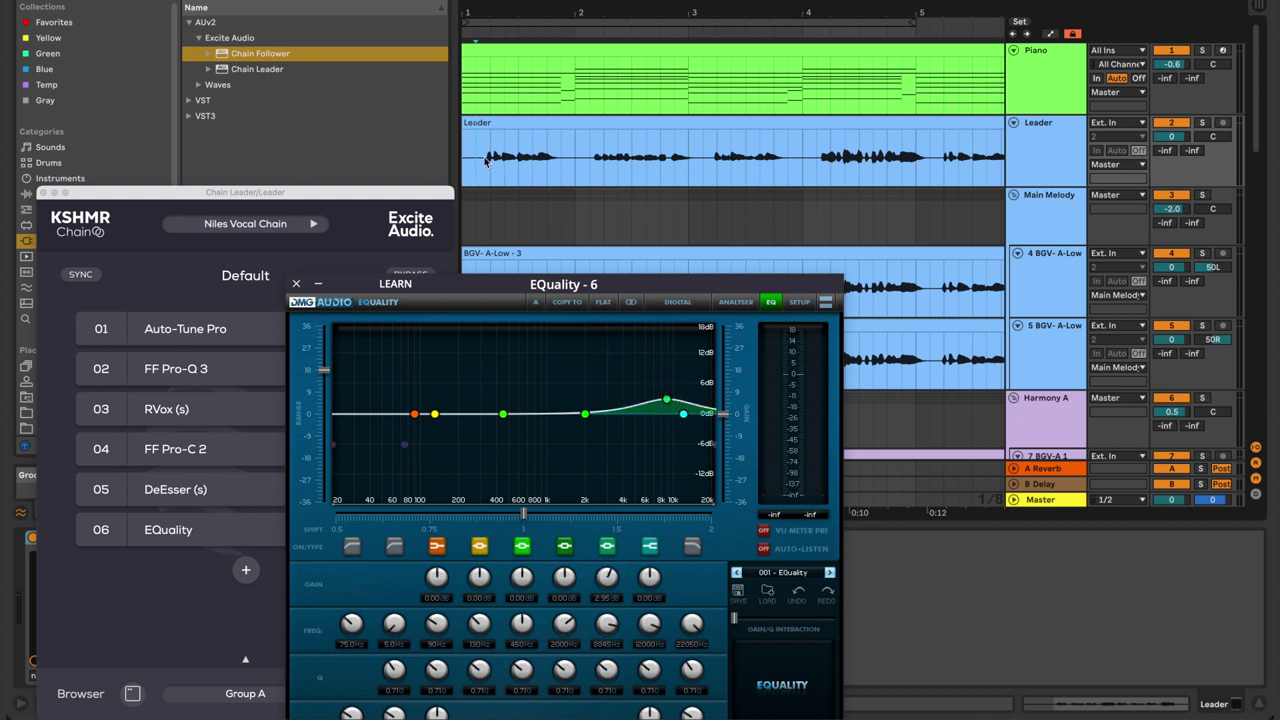